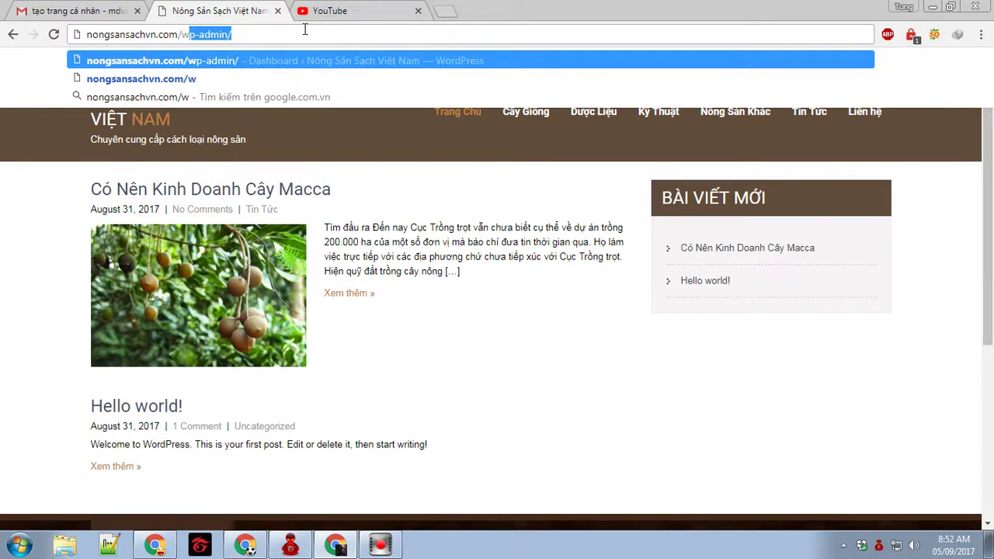
# - Open nongsansachvn.com/wp-admin and log in to WordPress with the prefilled credentials
pyautogui.write('p-admin')
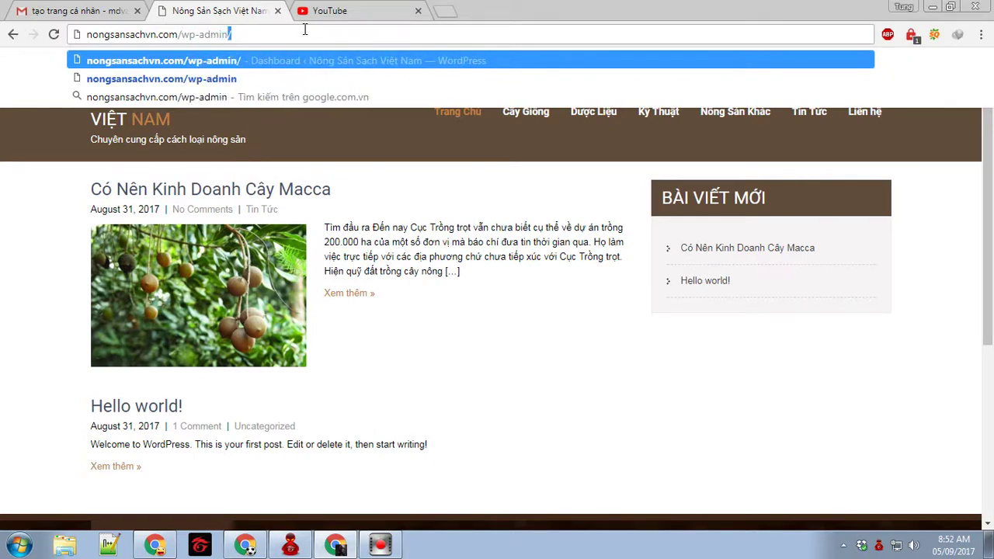
pyautogui.press('Return')
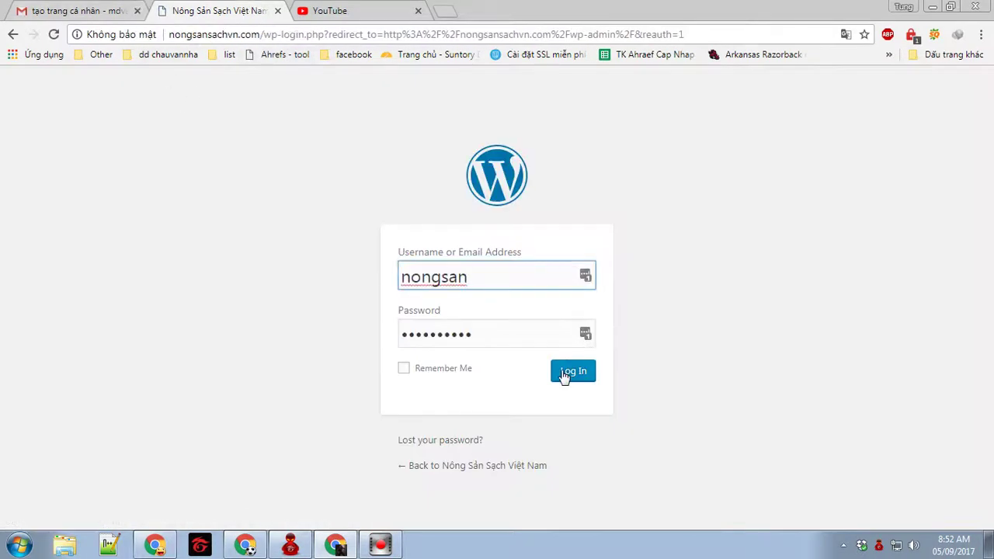
pyautogui.click(565, 375)
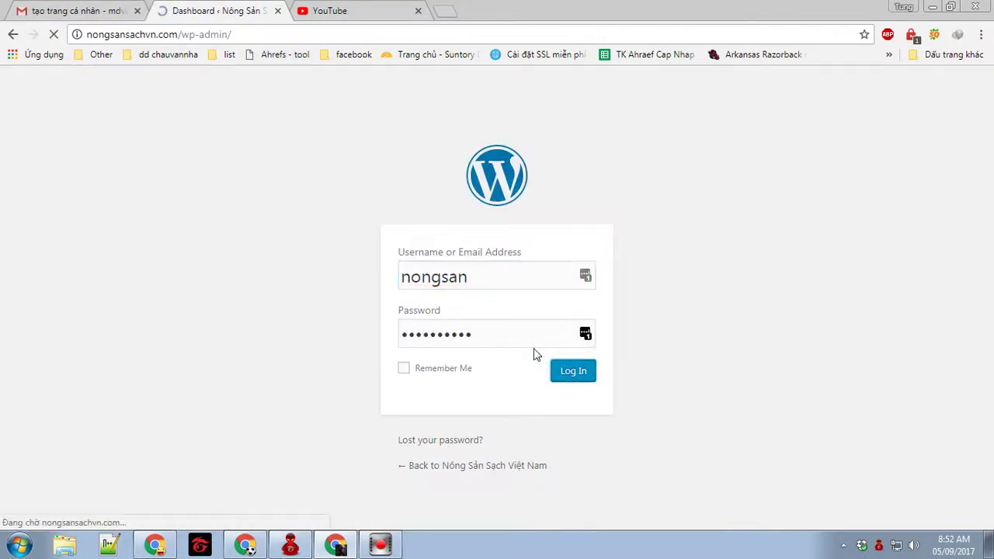
# - Look over the Wordfence blocking activity on the dashboard and open the list of all posts
pyautogui.scroll(-15, 225, 264)
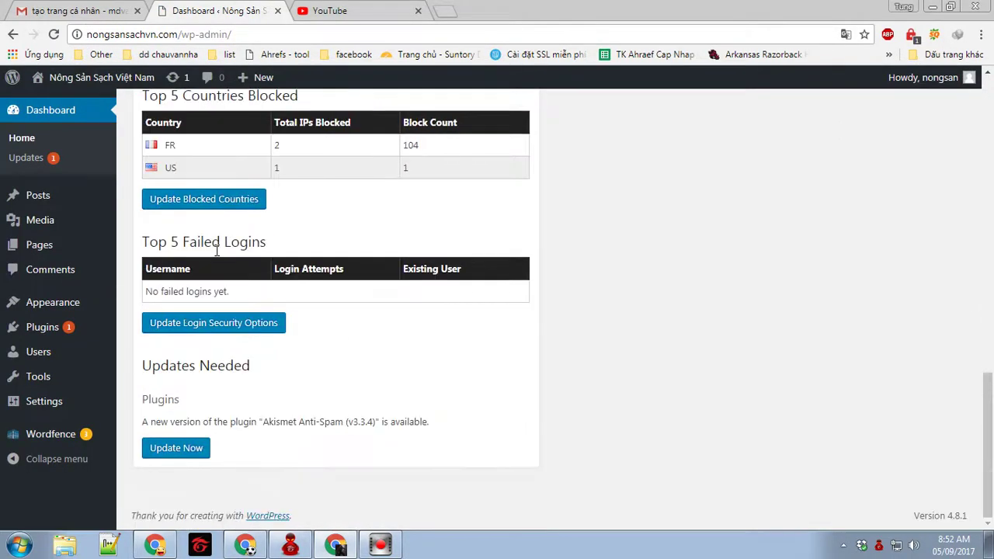
pyautogui.doubleClick(425, 146)
pyautogui.scroll(9, 362, 284)
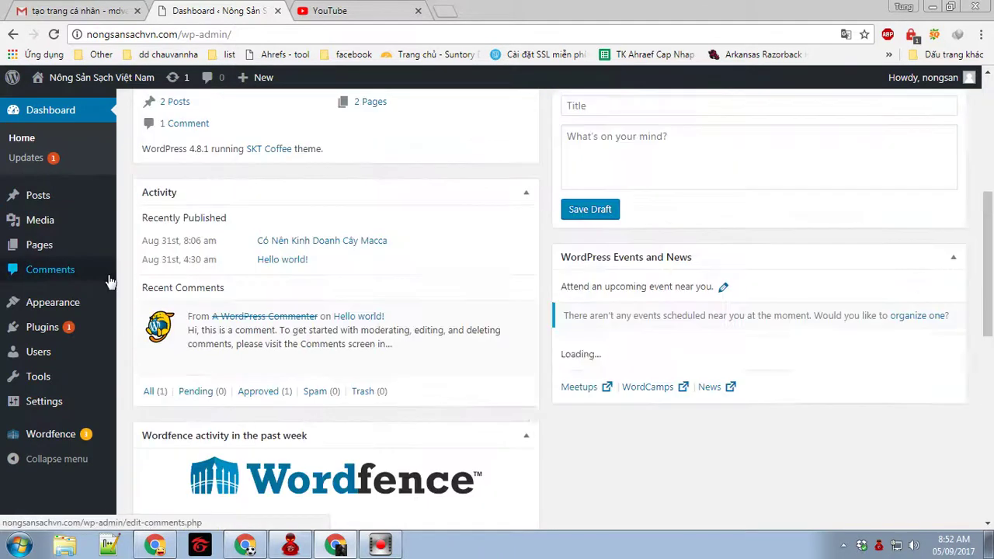
pyautogui.scroll(-4, 88, 195)
pyautogui.moveTo(81, 94)
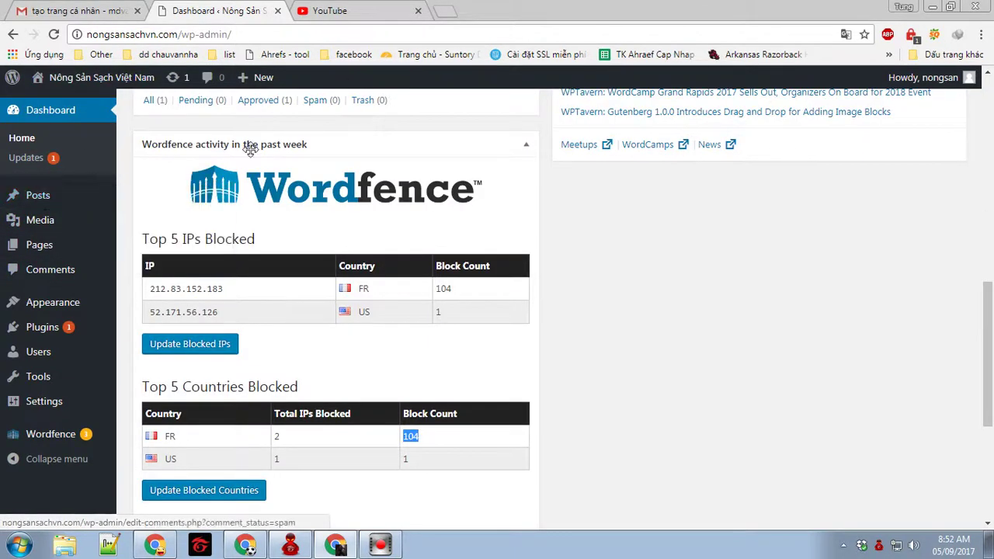
pyautogui.moveTo(67, 198)
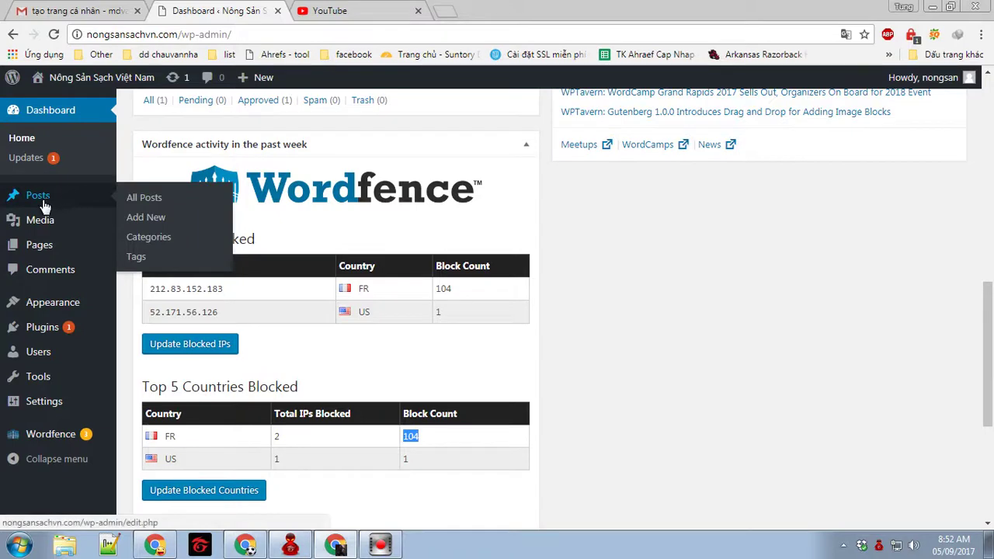
pyautogui.click(145, 197)
pyautogui.moveTo(179, 326)
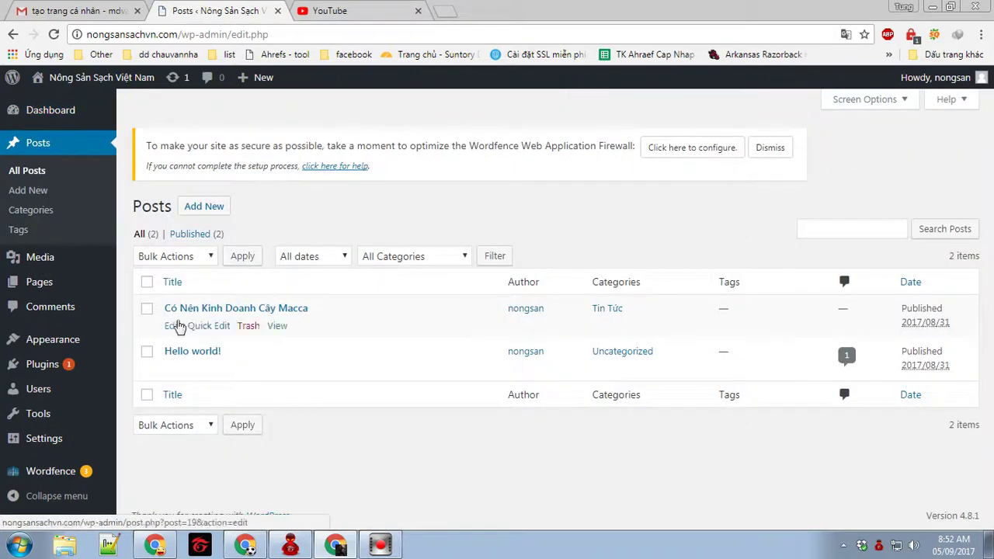
# - Open the site's front page in a separate tab and copy the post title "Có Nên Kinh Doanh Cây Macca"
pyautogui.middleClick(101, 77)
pyautogui.click(331, 11)
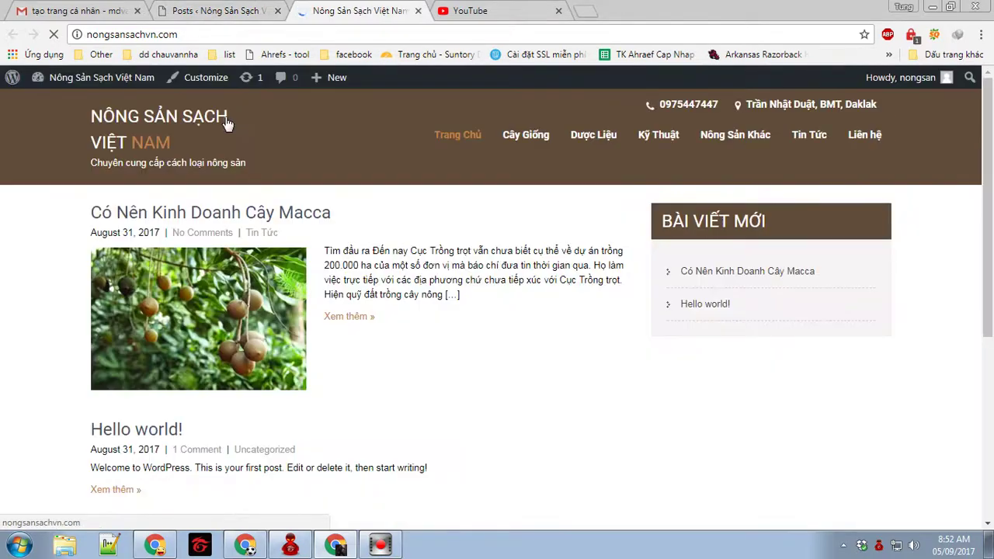
pyautogui.moveTo(334, 212); pyautogui.dragTo(87, 212)
pyautogui.hotkey('ctrl', 'c')
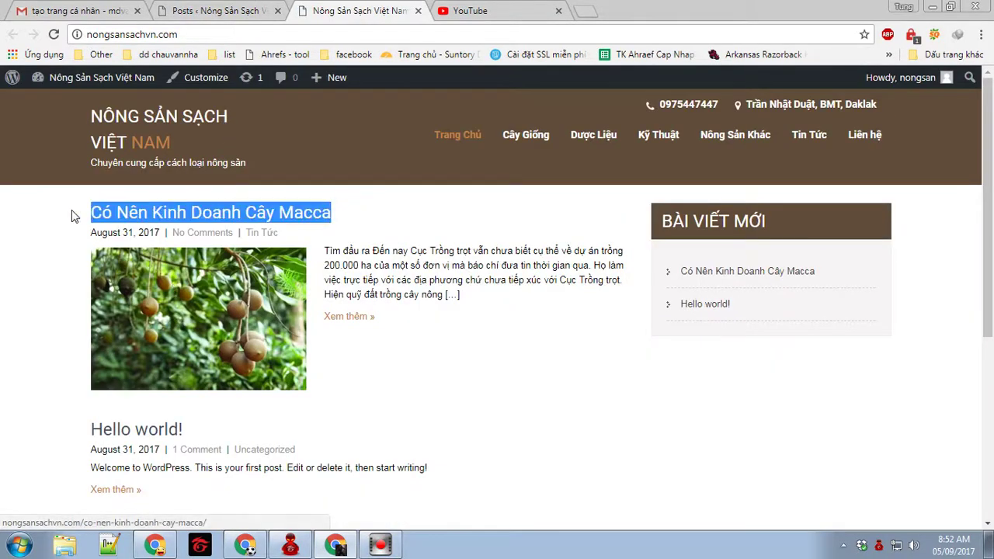
# - Back in the post list, move the "Hello world!" post to the trash and start a new post
pyautogui.click(231, 10)
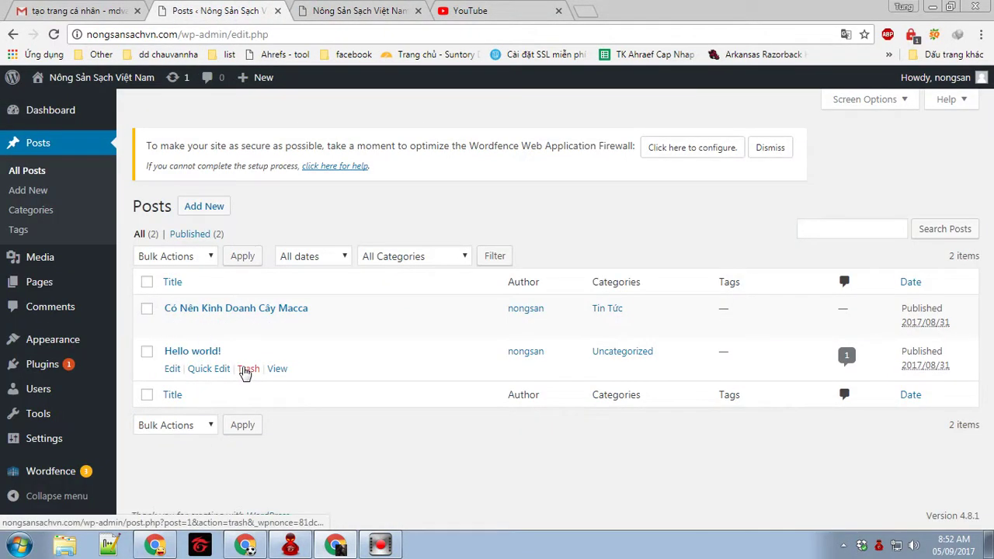
pyautogui.click(247, 368)
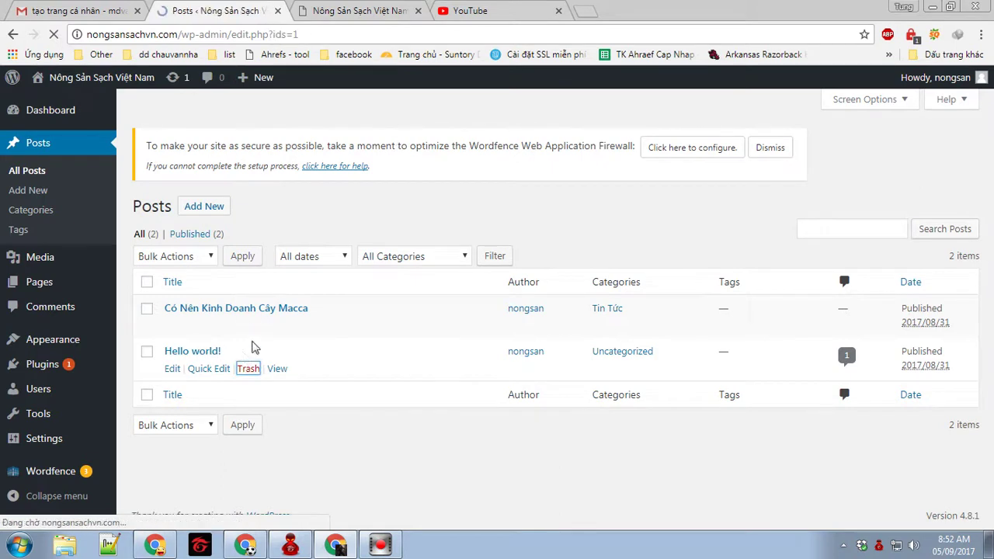
pyautogui.click(203, 205)
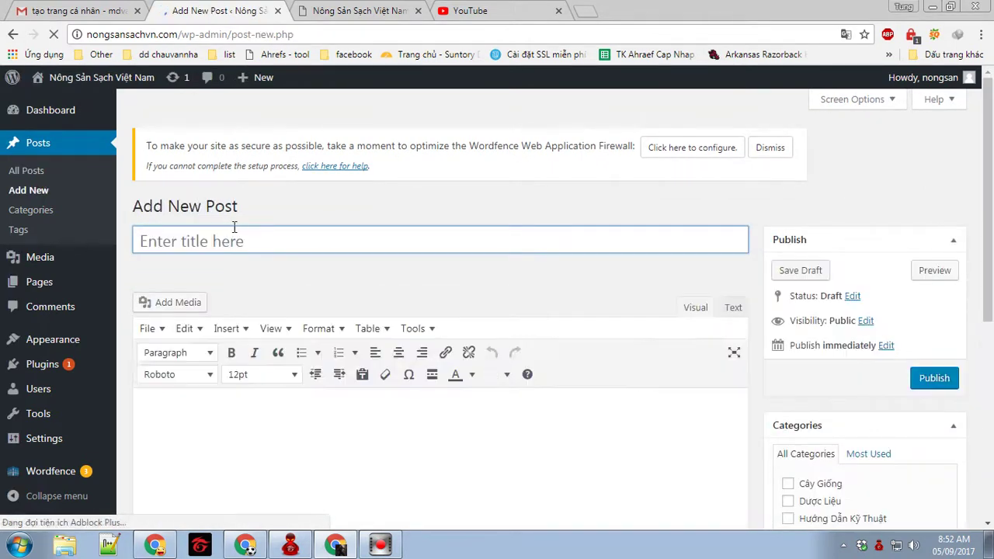
# - Paste the copied title into the new post and change it to "Có Nên Kinh Doanh Cây Cafe"
pyautogui.click(249, 241)
pyautogui.click(362, 10)
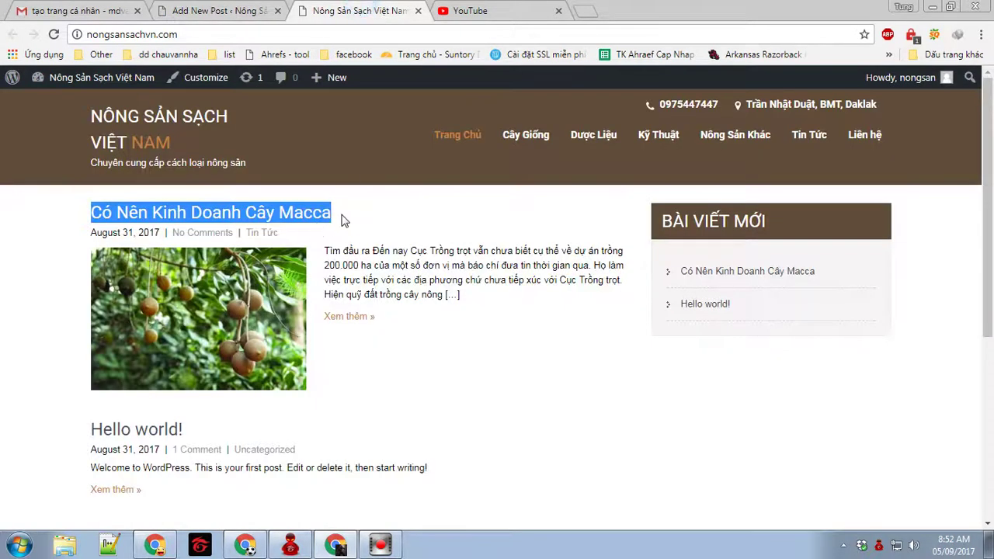
pyautogui.click(225, 11)
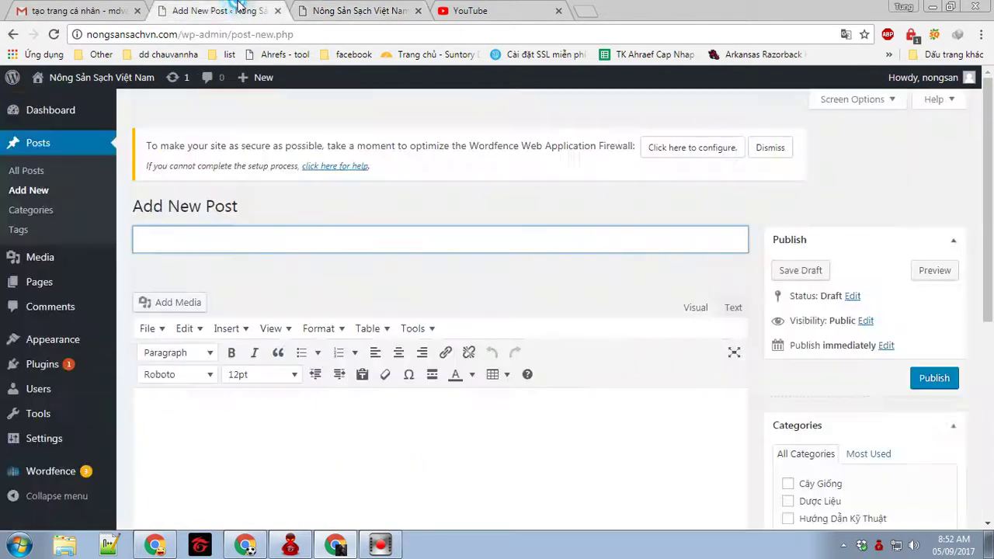
pyautogui.hotkey('ctrl', 'v')
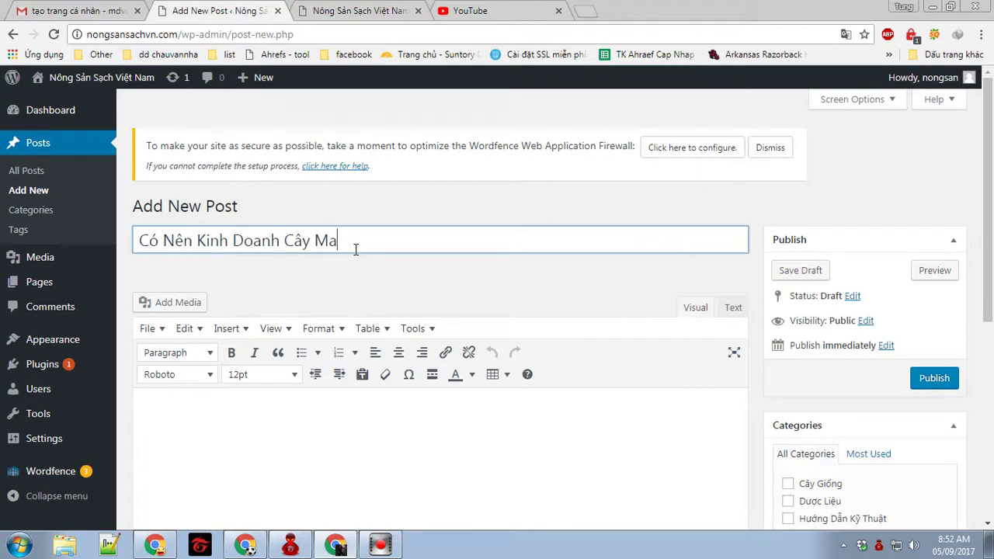
# - Copy the macca article's excerpt from the front page into the new post's body and add a "Demo" paragraph below it
pyautogui.click(357, 6)
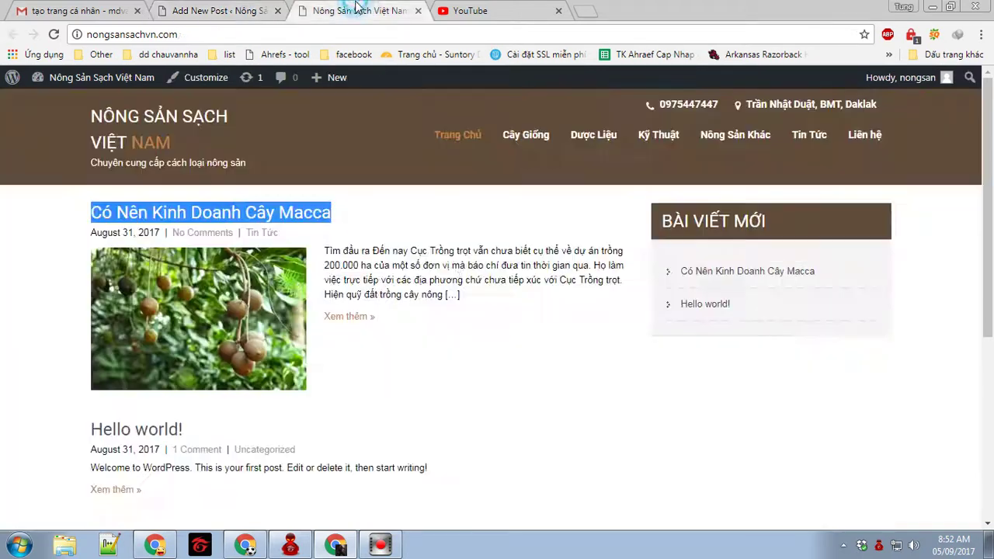
pyautogui.moveTo(325, 250); pyautogui.dragTo(509, 295)
pyautogui.hotkey('ctrl', 'c')
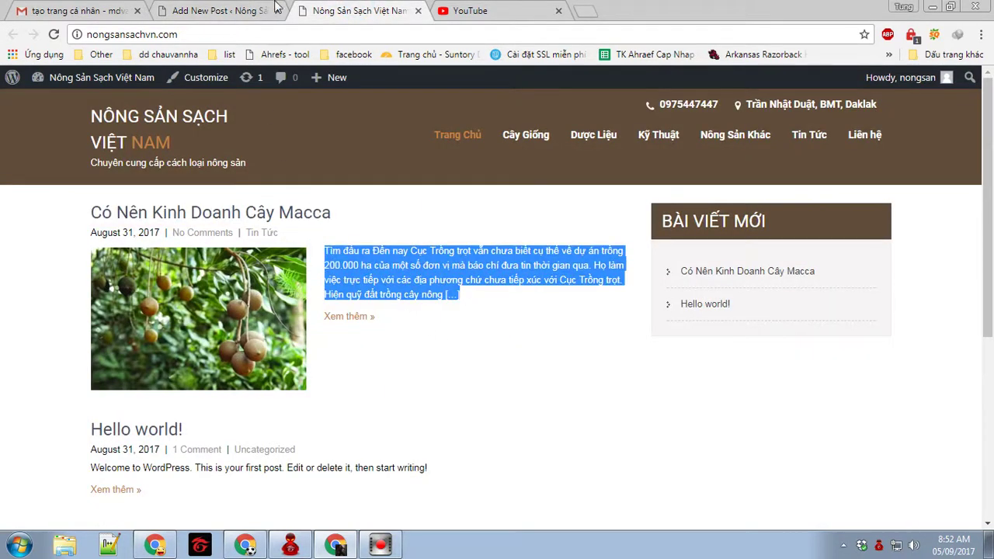
pyautogui.click(275, 6)
pyautogui.click(322, 394)
pyautogui.hotkey('ctrl', 'v')
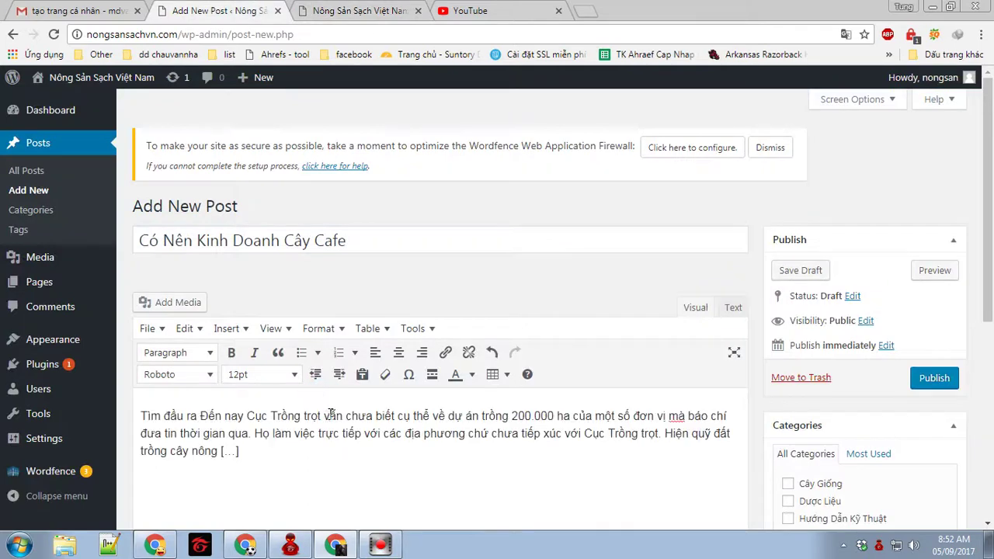
# - Assign the new post to the Cây Giống category only
pyautogui.scroll(-2, 330, 413)
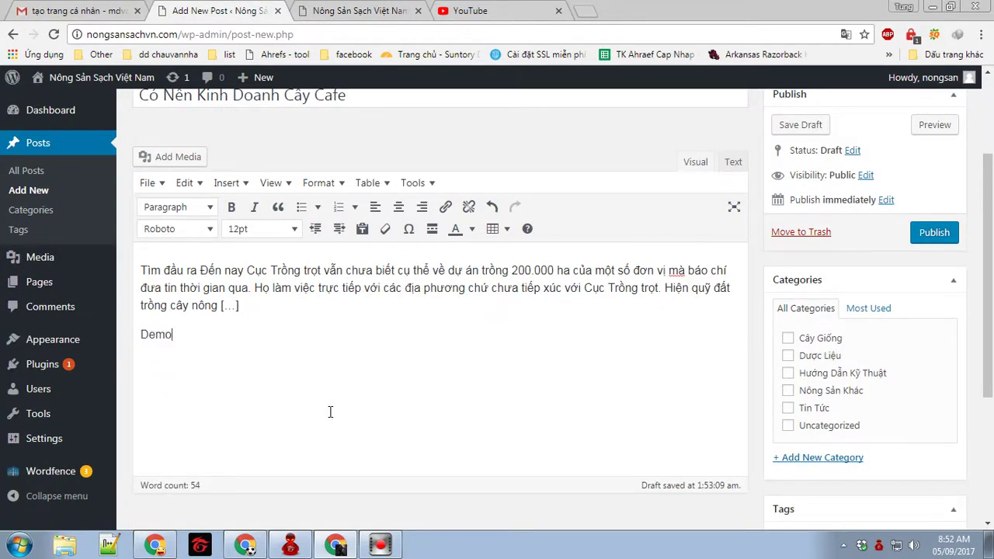
pyautogui.click(789, 339)
pyautogui.scroll(-2, 794, 341)
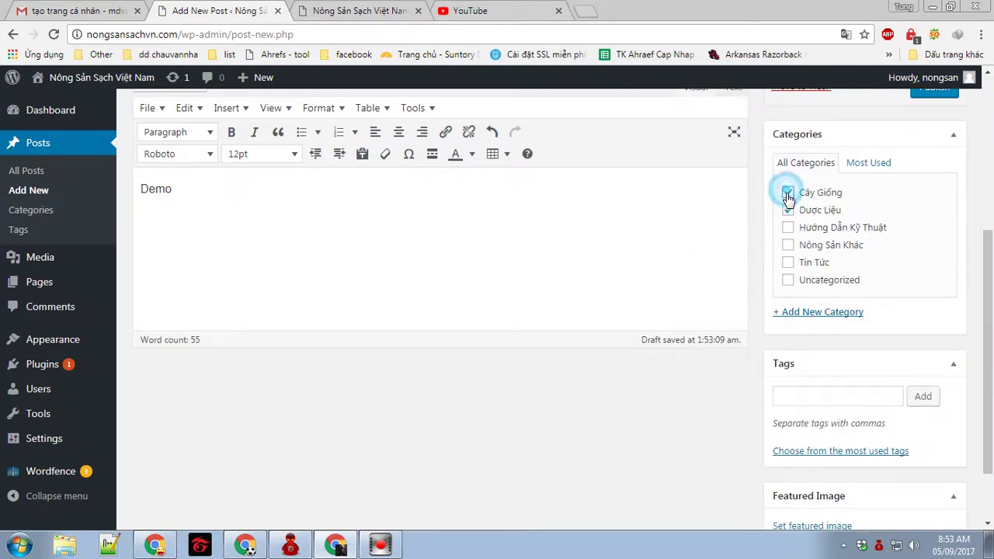
# - Look at the Featured Image setting and the macca post's thumbnail on the front page, and return to the draft's body
pyautogui.scroll(-1, 772, 309)
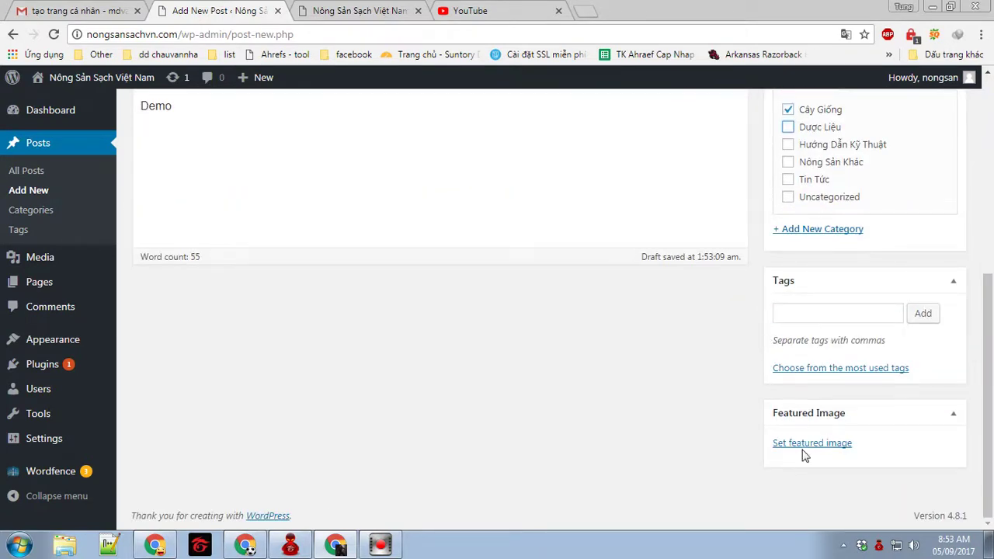
pyautogui.scroll(3, 804, 451)
pyautogui.click(359, 10)
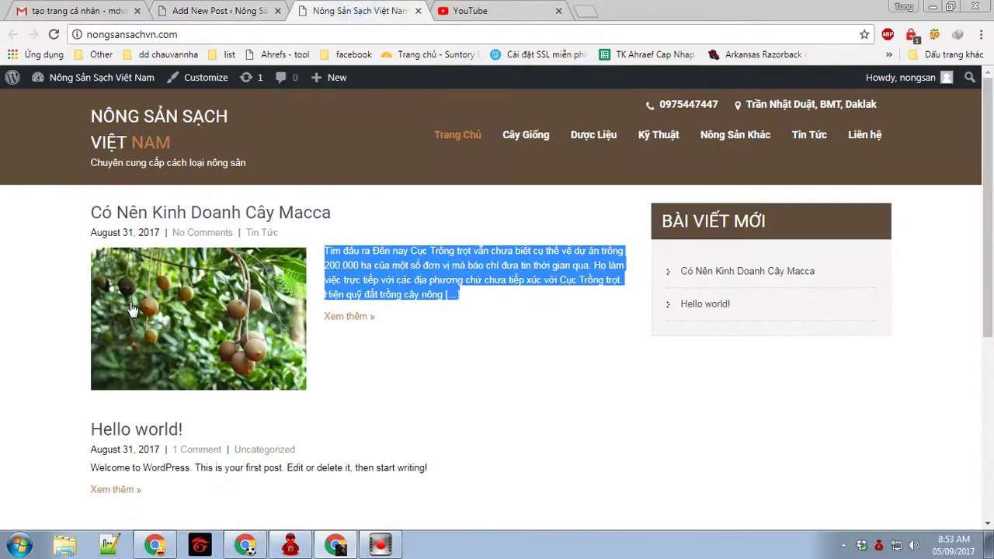
pyautogui.moveTo(132, 309); pyautogui.dragTo(300, 349)
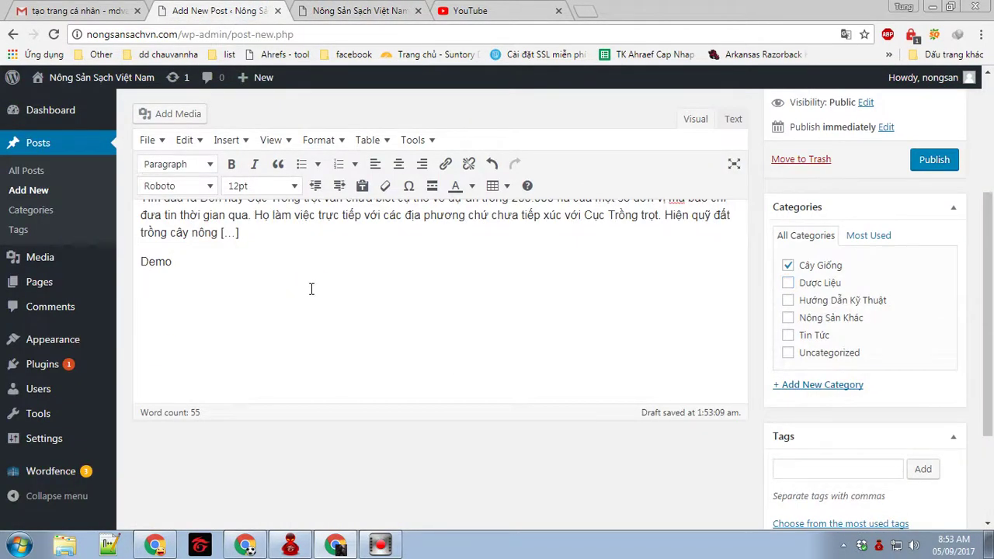
pyautogui.scroll(1, 311, 289)
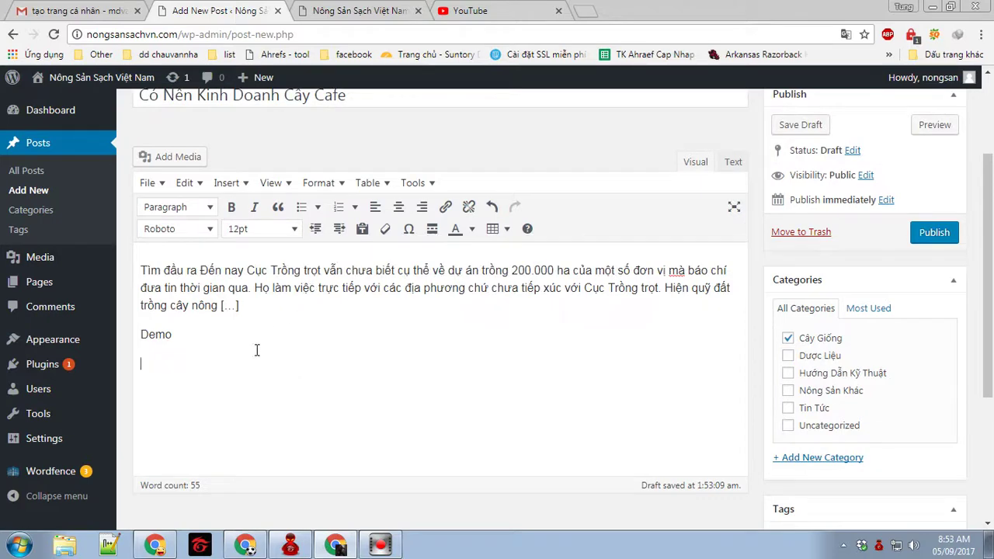
# - Start a media file upload for the post body and browse to the hinh folder on Local Disk (E:)
pyautogui.click(179, 158)
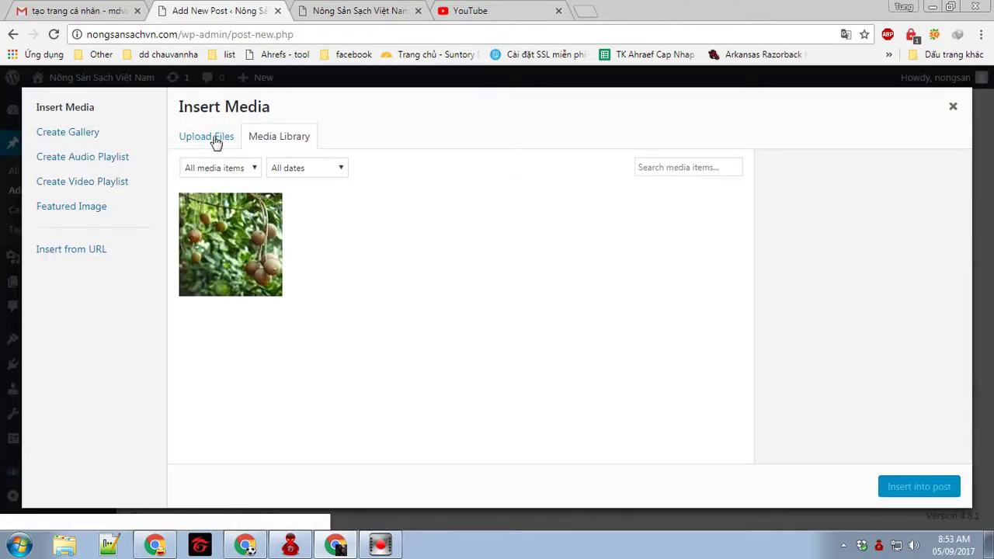
pyautogui.click(217, 143)
pyautogui.click(602, 316)
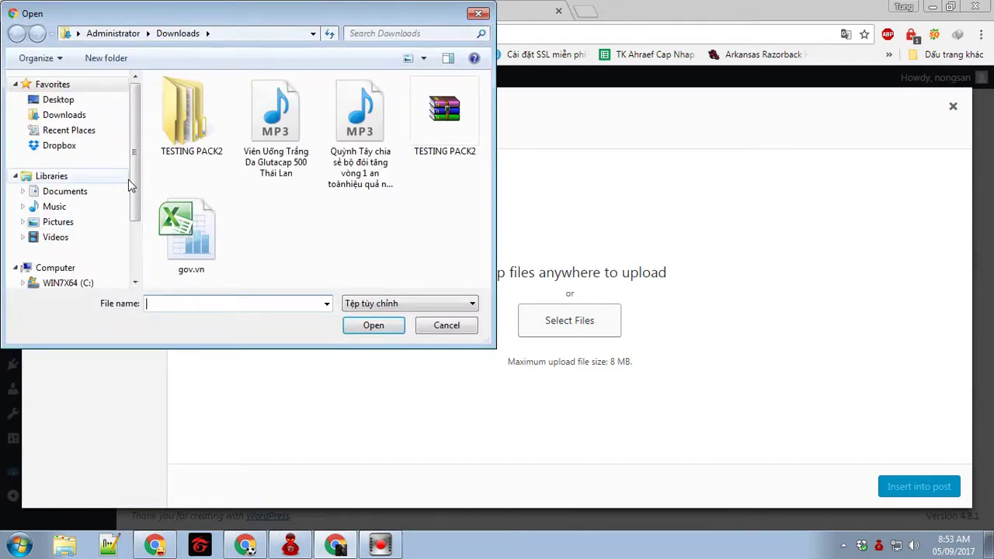
pyautogui.scroll(-2, 130, 179)
pyautogui.click(87, 229)
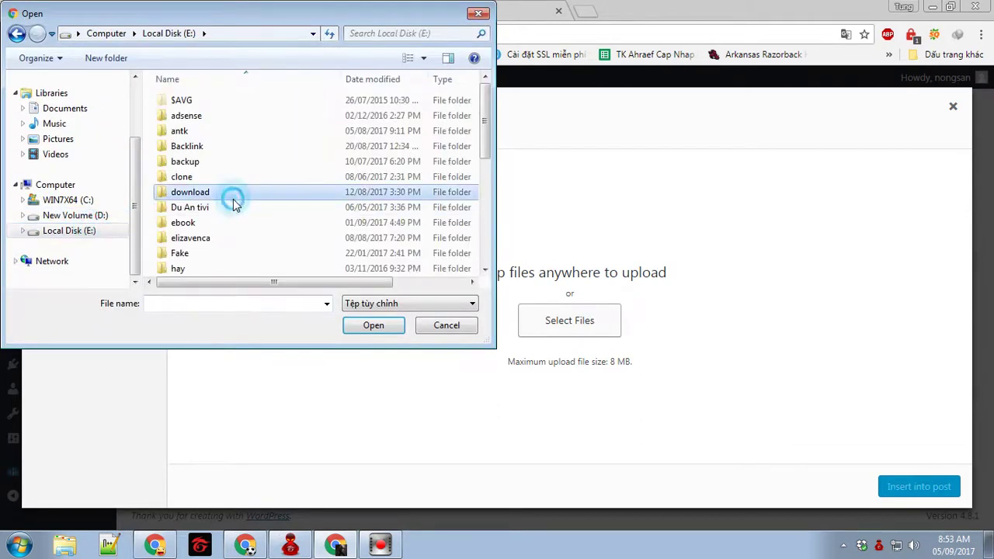
pyautogui.scroll(-4, 231, 196)
pyautogui.doubleClick(183, 113)
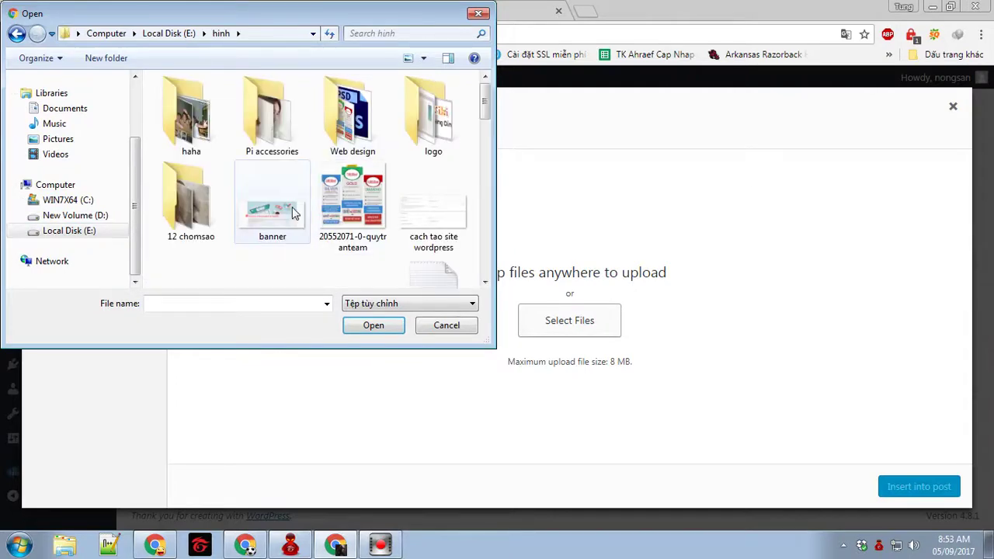
# - Upload the image 20552071-0-quytranteam and insert it into the post below "Demo"
pyautogui.click(294, 213)
pyautogui.scroll(-1, 361, 180)
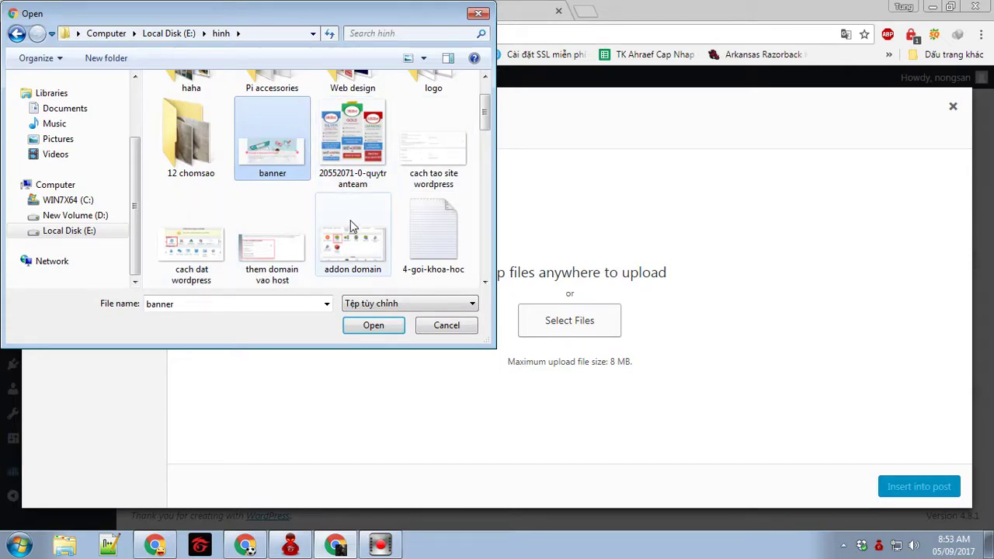
pyautogui.click(350, 139)
pyautogui.click(291, 146)
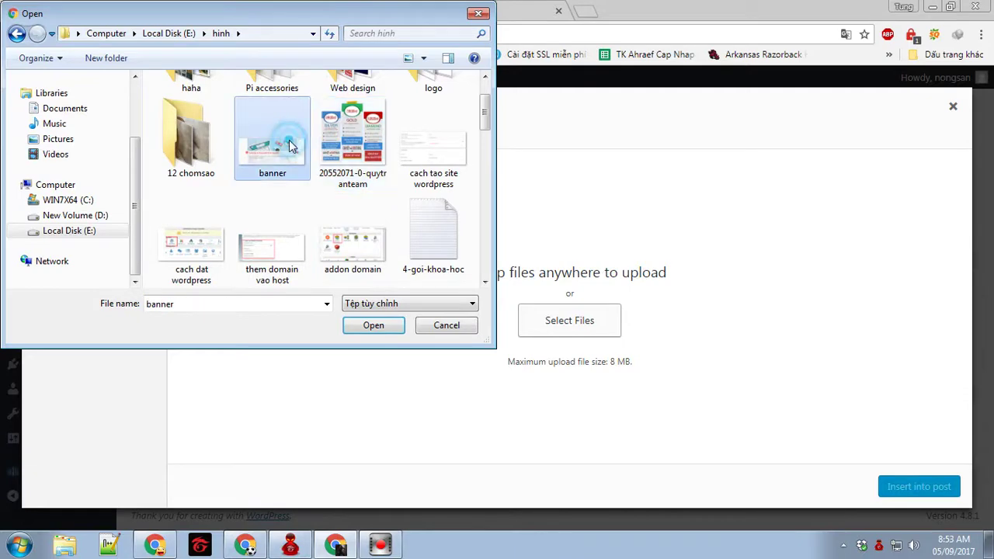
pyautogui.doubleClick(330, 139)
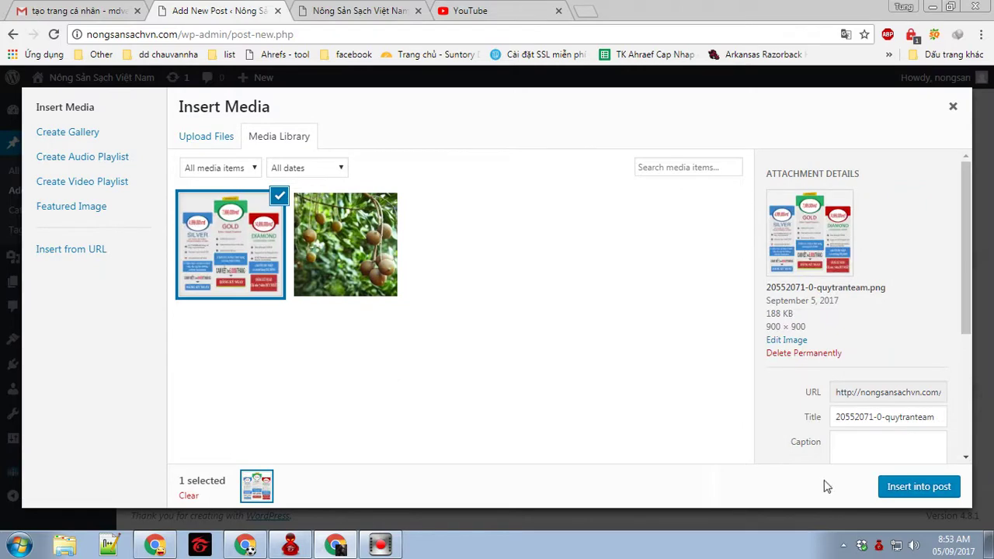
pyautogui.click(905, 486)
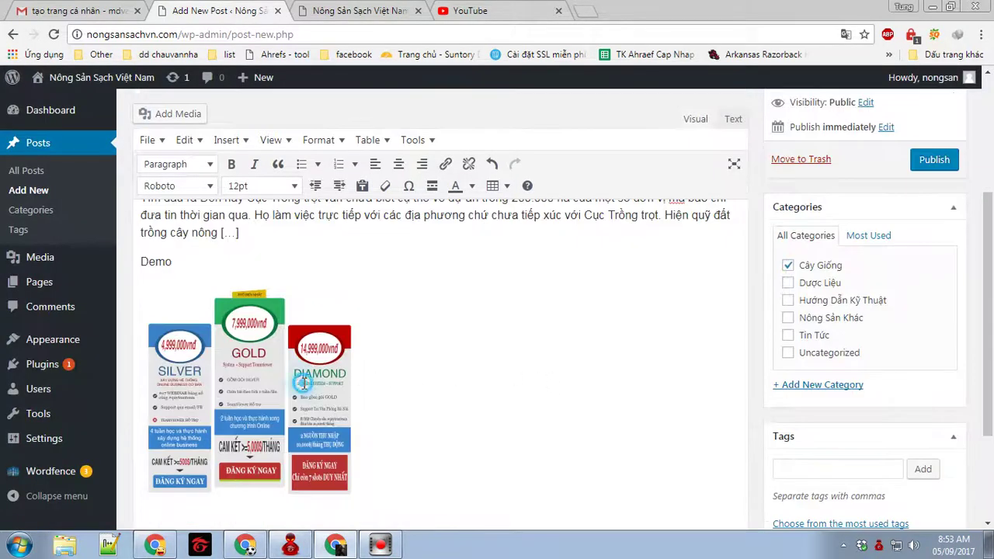
# - Edit the inserted image's details and set its display size to full size
pyautogui.click(302, 383)
pyautogui.click(284, 264)
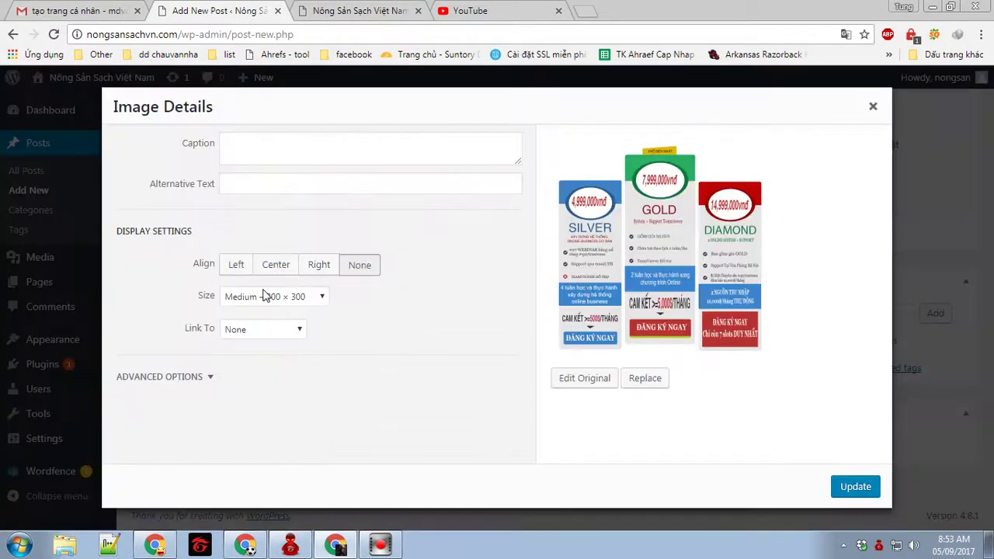
pyautogui.click(263, 296)
pyautogui.click(271, 337)
pyautogui.click(855, 486)
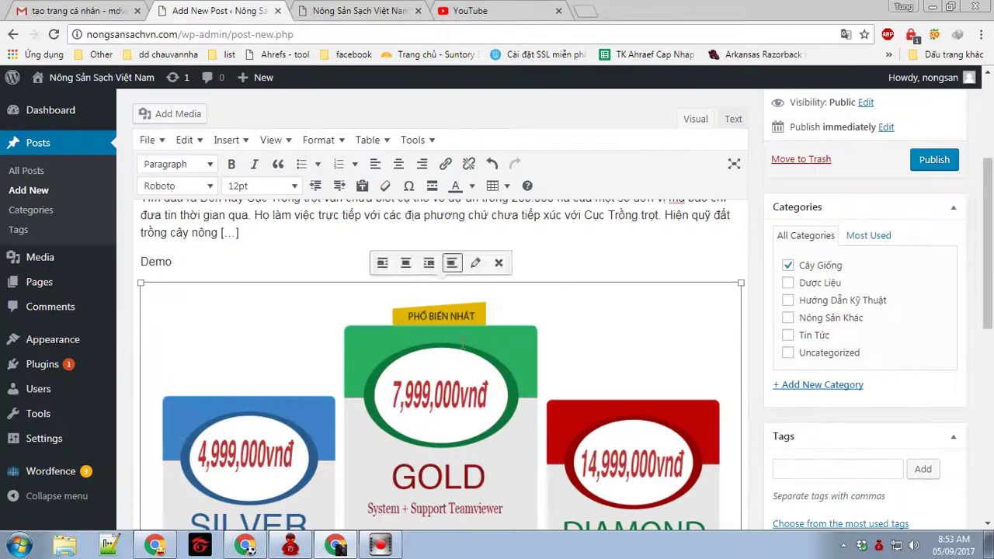
# - Review the full-size image in the post body and left-align the body's first paragraph
pyautogui.scroll(-8, 464, 346)
pyautogui.scroll(5, 736, 341)
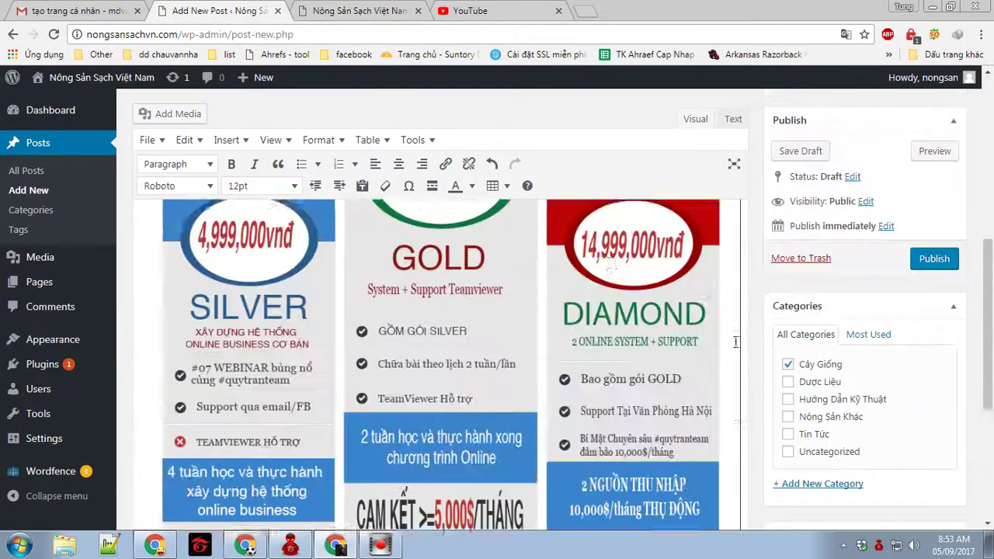
pyautogui.scroll(5, 736, 342)
pyautogui.scroll(-4, 179, 371)
pyautogui.scroll(6, 510, 288)
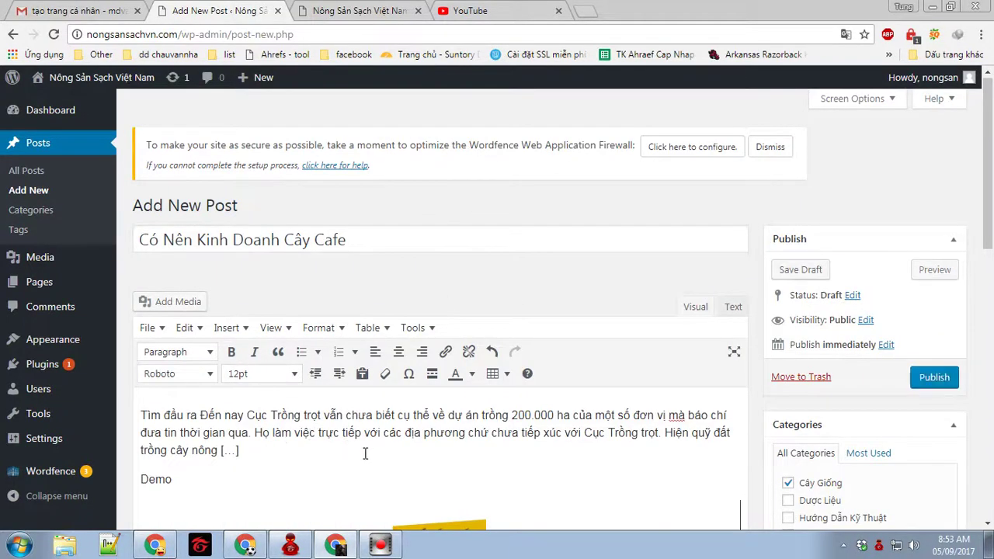
pyautogui.click(364, 453)
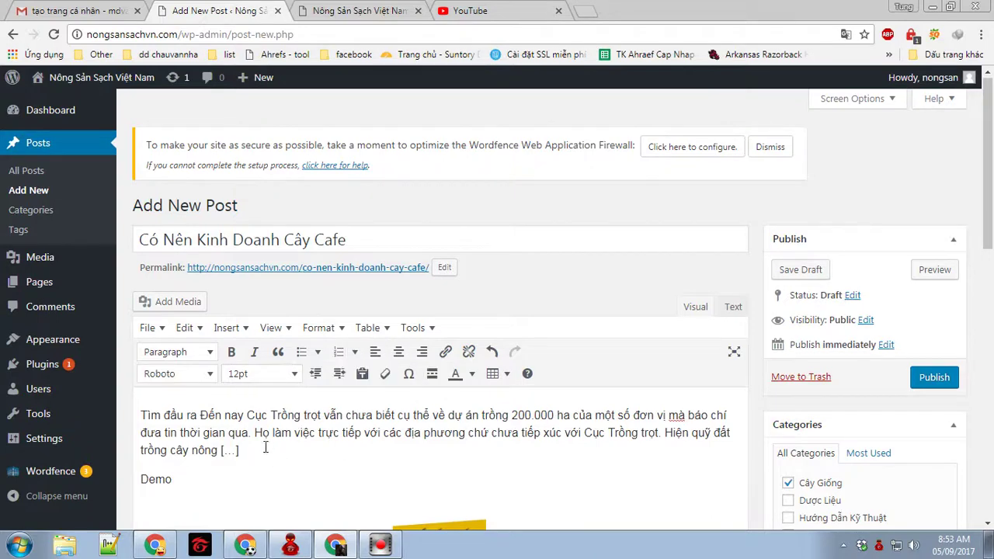
pyautogui.tripleClick(264, 444)
pyautogui.click(398, 352)
pyautogui.click(375, 352)
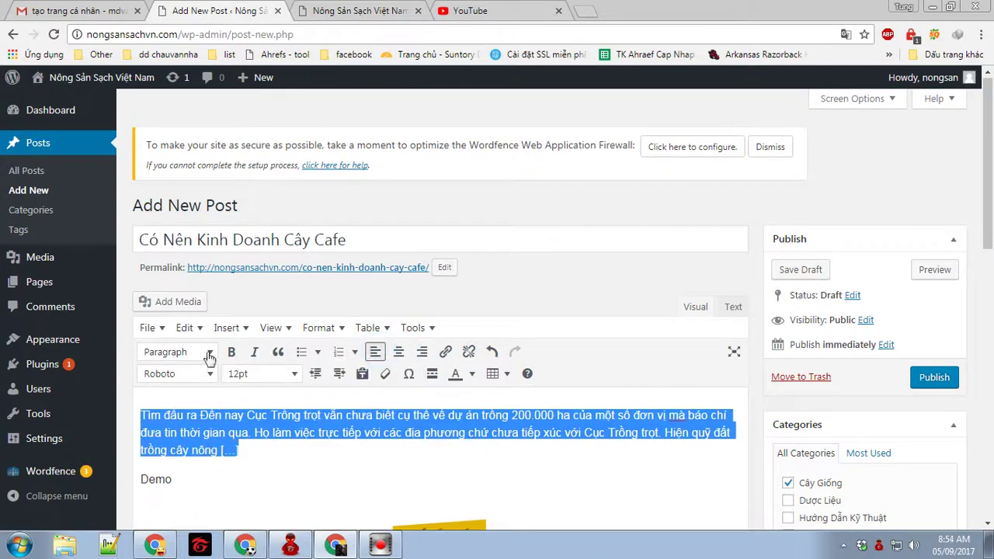
# - Look at the font family, font size and text color options for the selected first paragraph
pyautogui.click(186, 375)
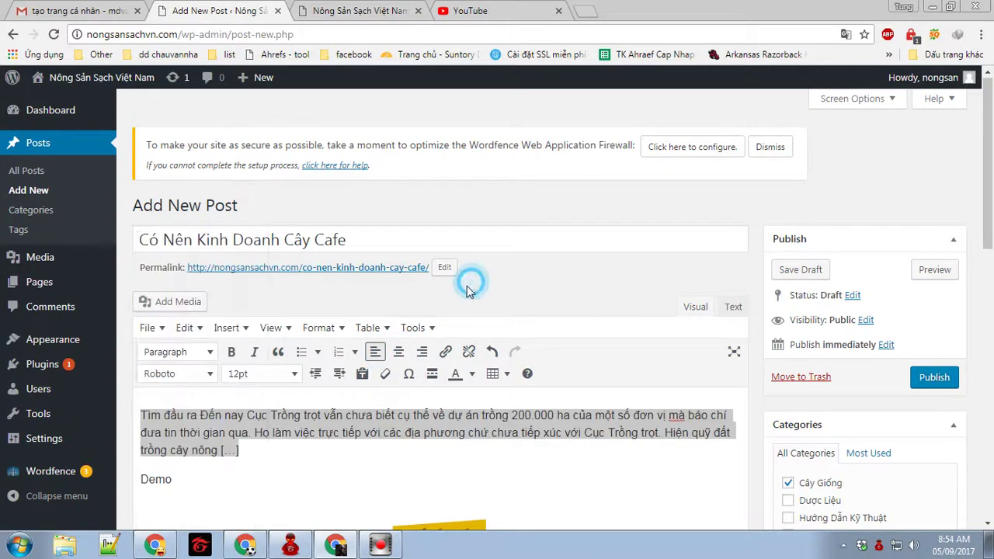
pyautogui.click(250, 378)
pyautogui.click(251, 378)
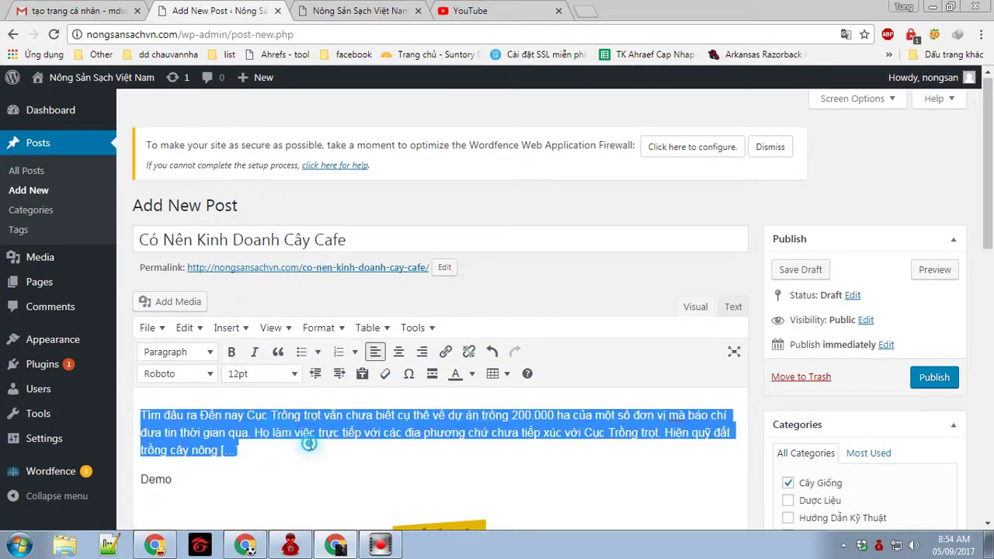
pyautogui.click(471, 373)
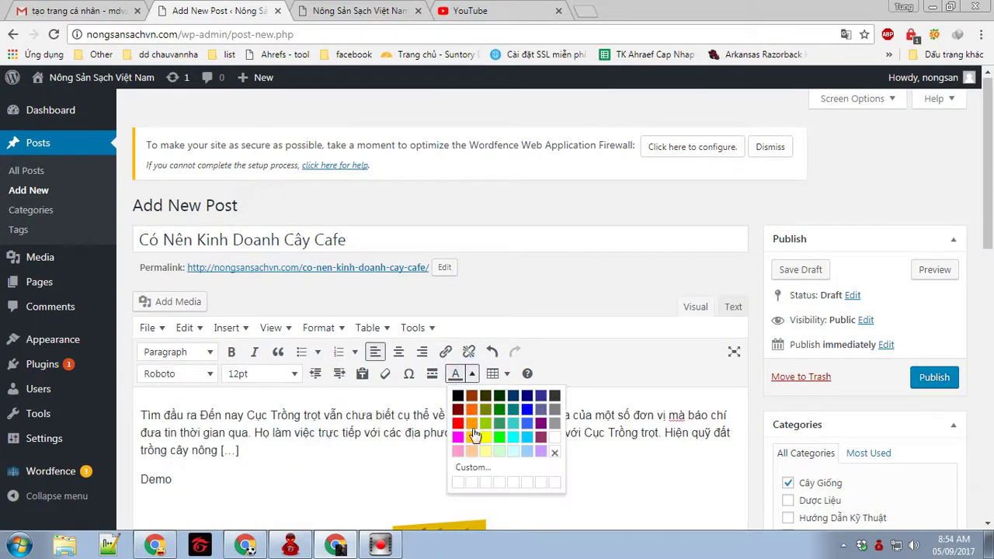
pyautogui.click(687, 441)
pyautogui.scroll(-6, 961, 361)
pyautogui.click(810, 476)
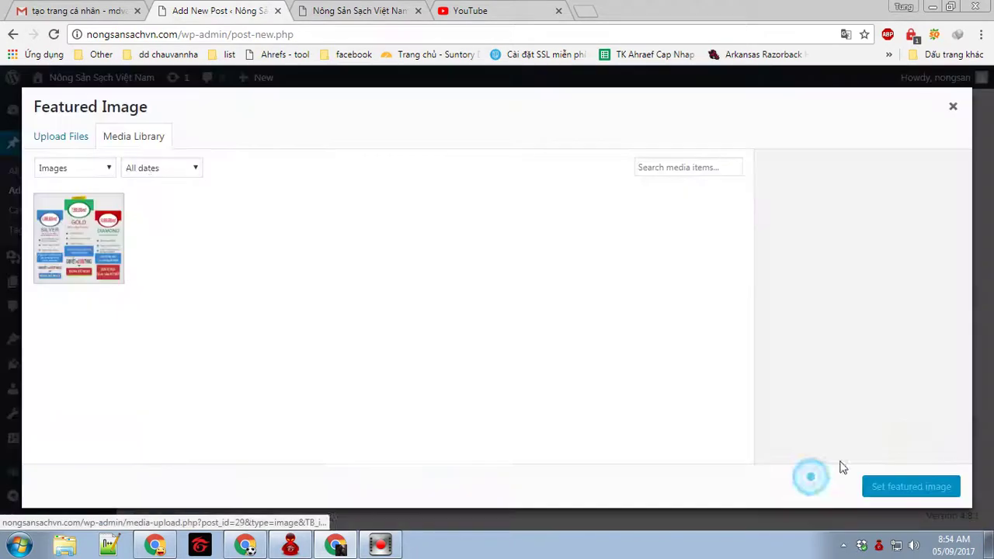
pyautogui.click(470, 10)
pyautogui.click(356, 10)
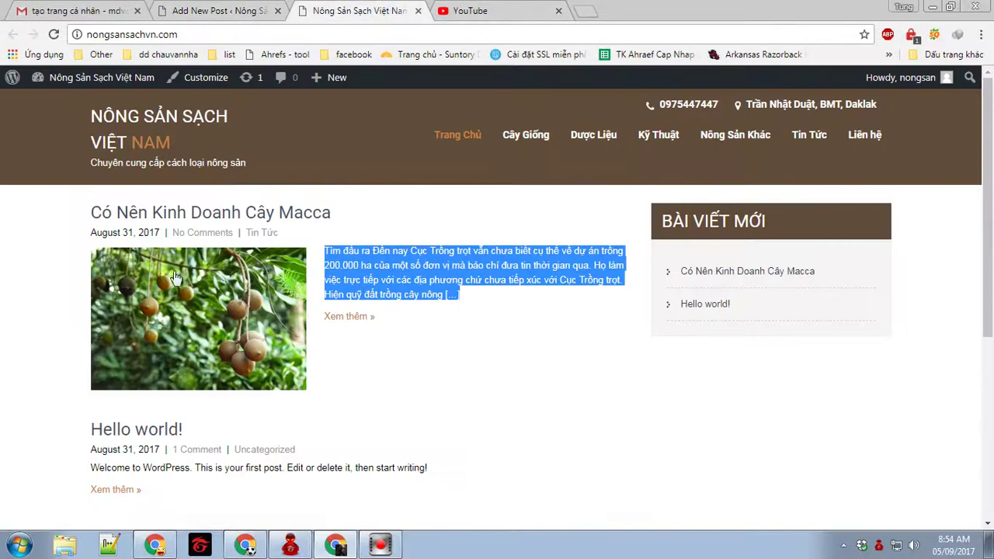
pyautogui.click(195, 9)
pyautogui.click(90, 263)
pyautogui.click(187, 238)
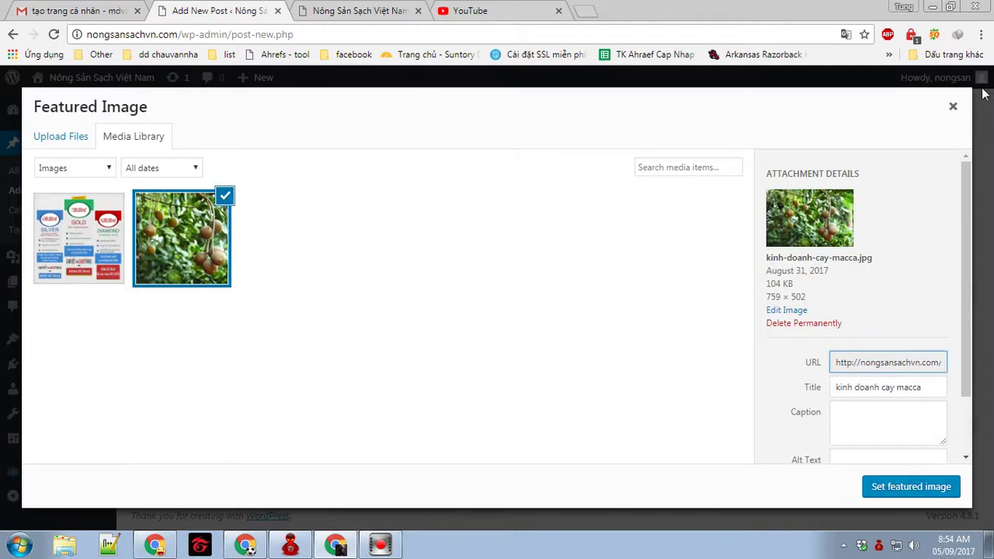
pyautogui.click(953, 106)
# - Set kinh-doanh-cay-macca.jpg from the media library as the post's featured image
pyautogui.click(808, 483)
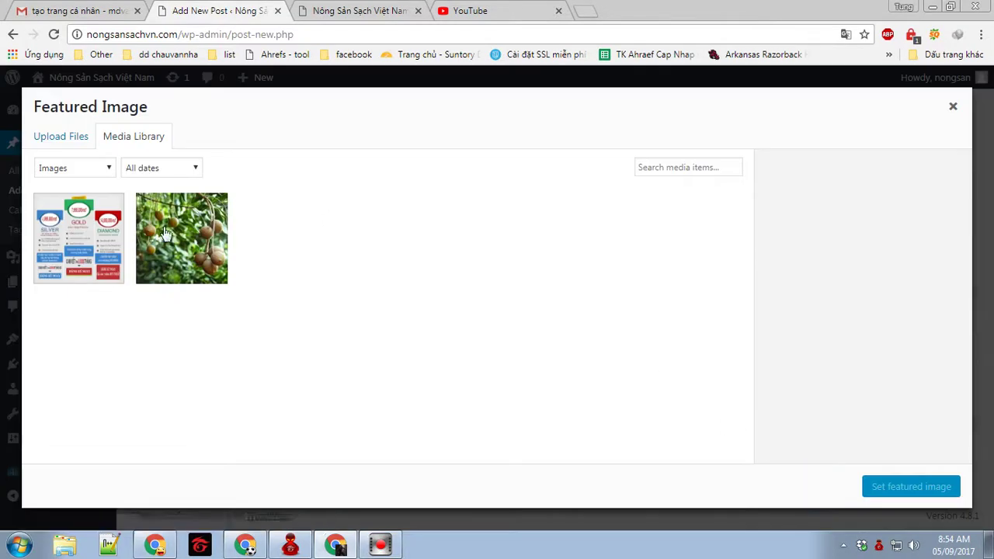
pyautogui.click(73, 135)
pyautogui.click(133, 137)
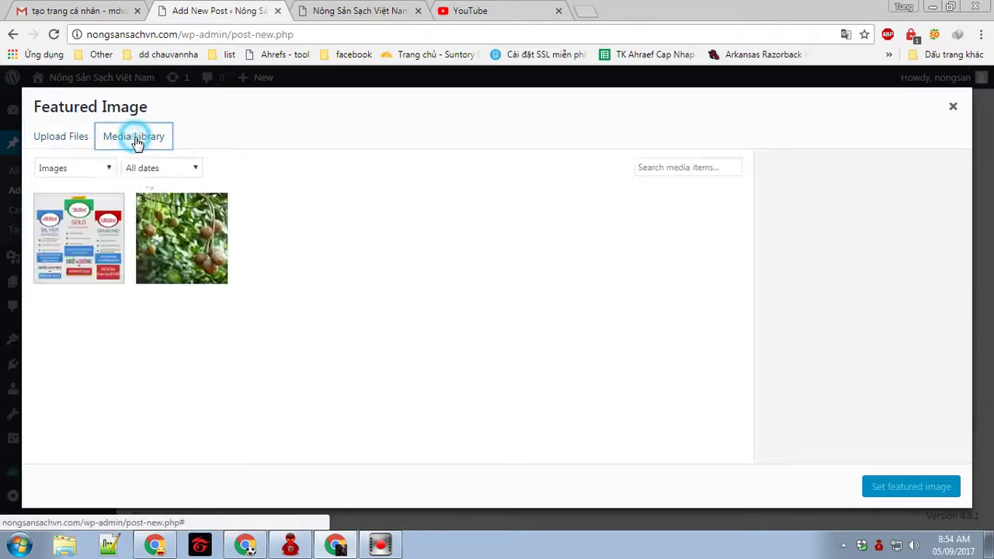
pyautogui.click(186, 228)
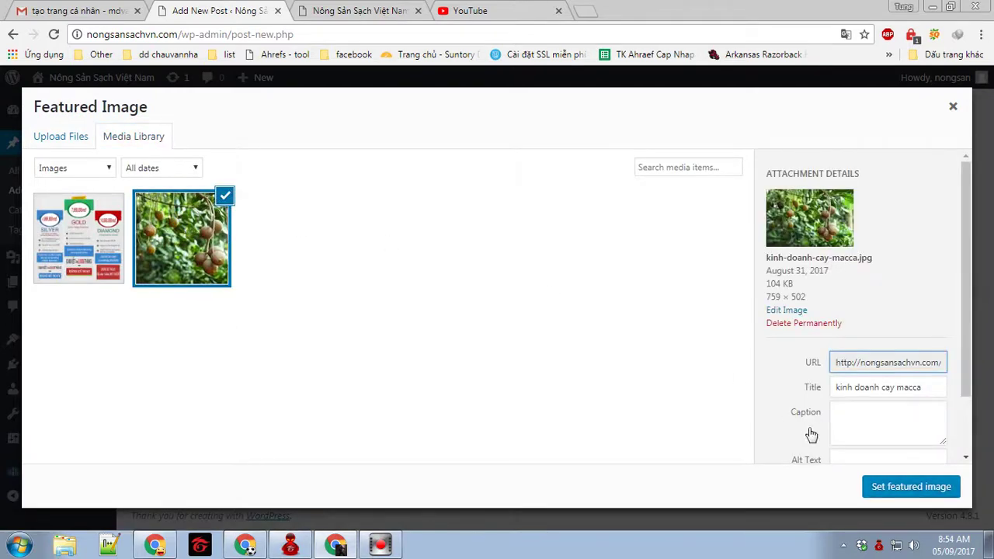
pyautogui.click(895, 492)
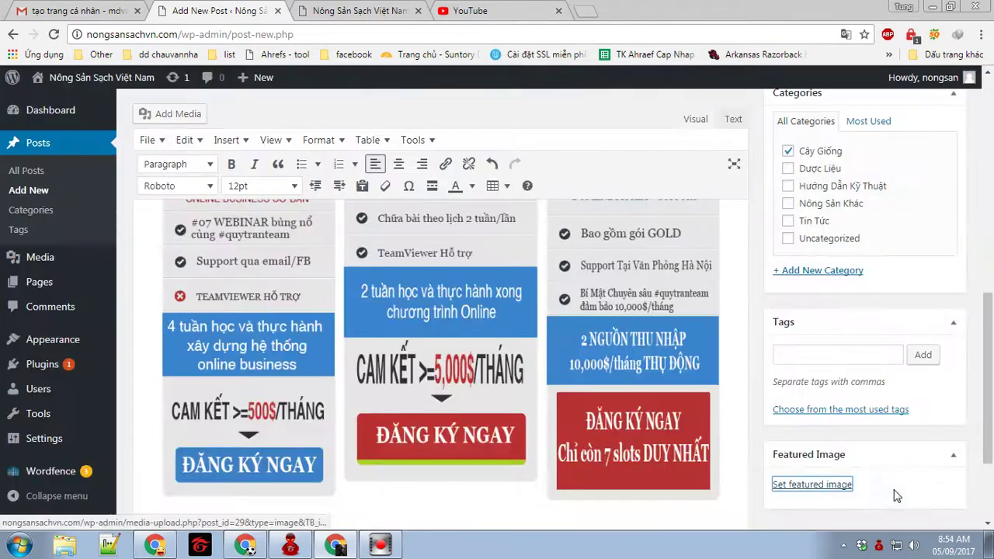
# - Publish the post "Có Nên Kinh Doanh Cây Cafe"
pyautogui.scroll(-2, 877, 435)
pyautogui.scroll(10, 879, 435)
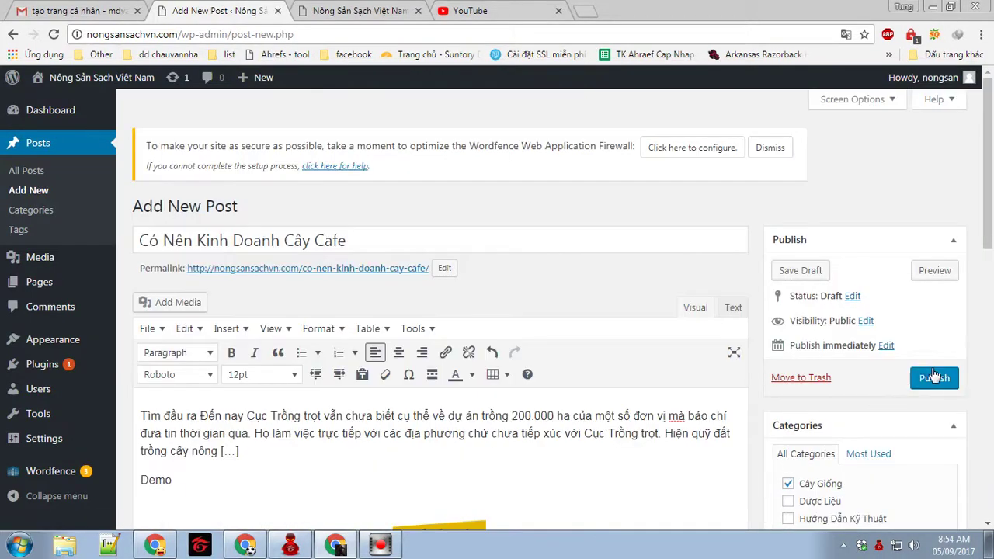
pyautogui.click(934, 378)
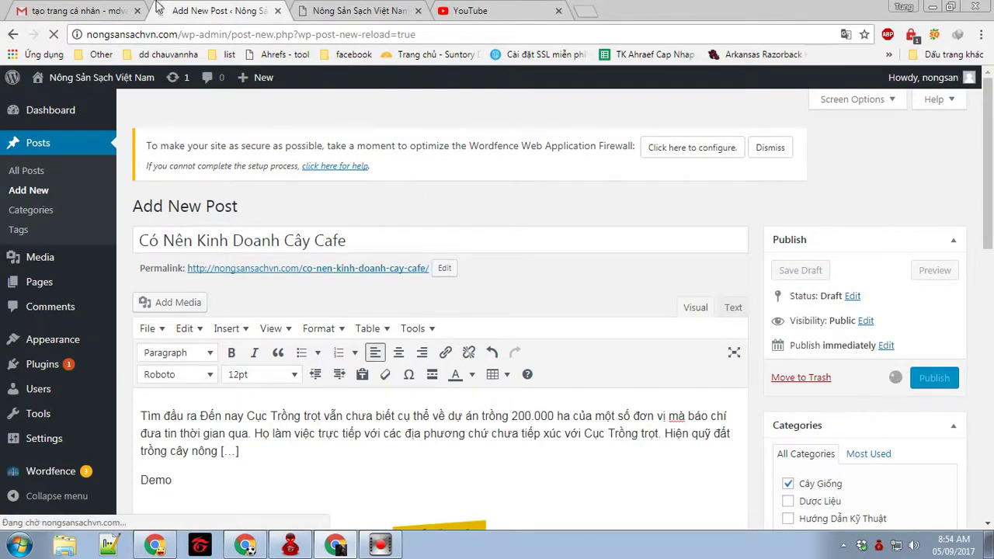
# - Open the site's front page in a new tab and examine the published post and the footer
pyautogui.click(353, 10)
pyautogui.click(199, 11)
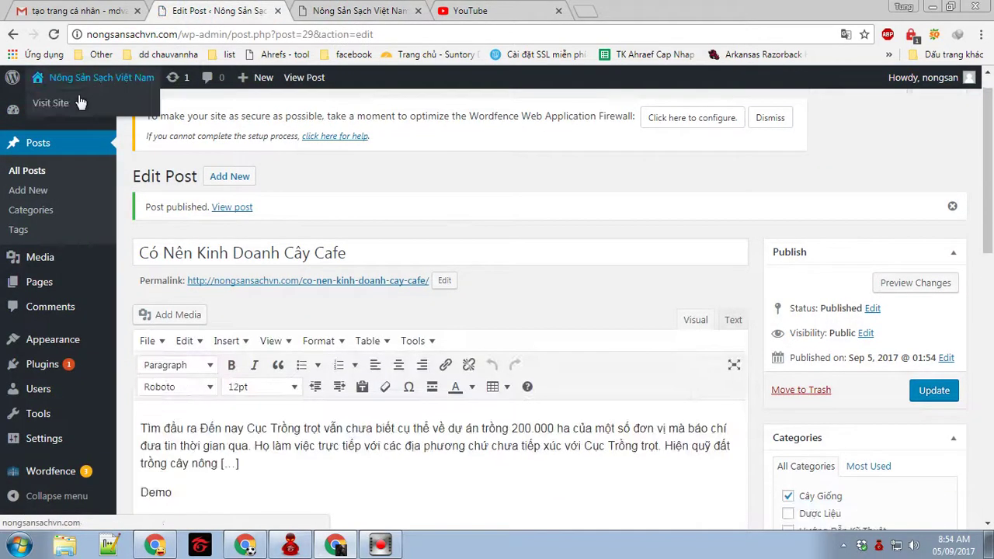
pyautogui.middleClick(77, 101)
pyautogui.click(354, 10)
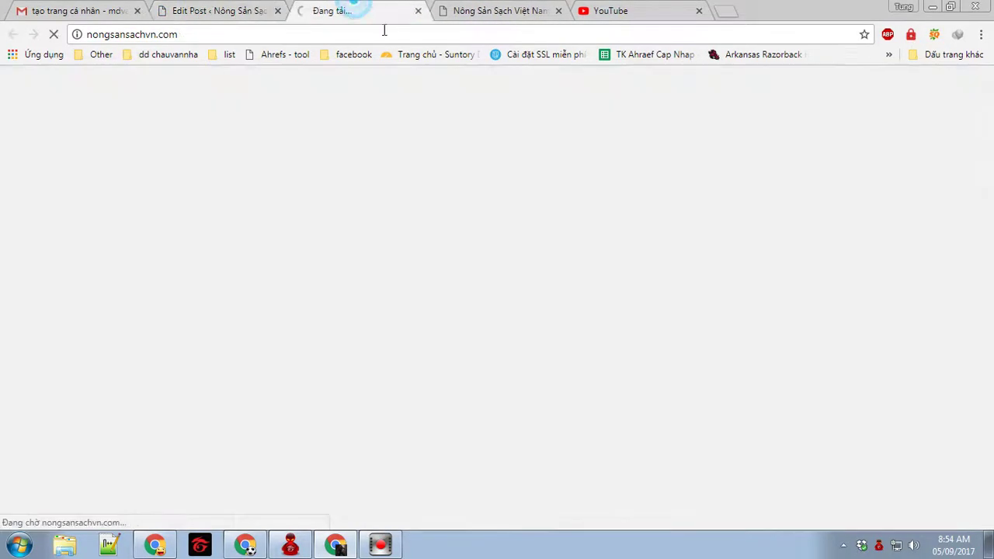
pyautogui.scroll(-6, 384, 148)
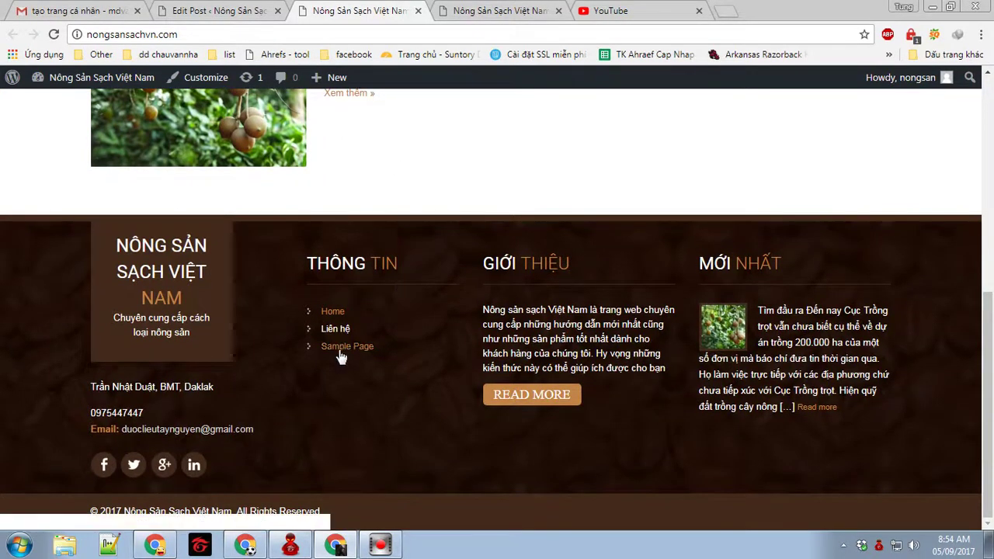
pyautogui.scroll(10, 554, 290)
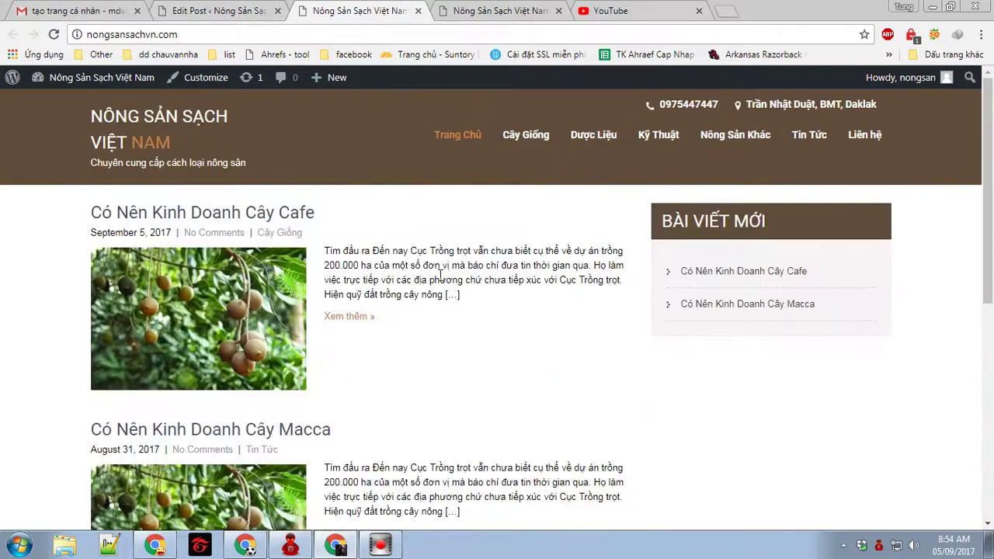
# - Open the admin's list of pages and compare it with the THÔNG TIN links in the site footer
pyautogui.click(225, 11)
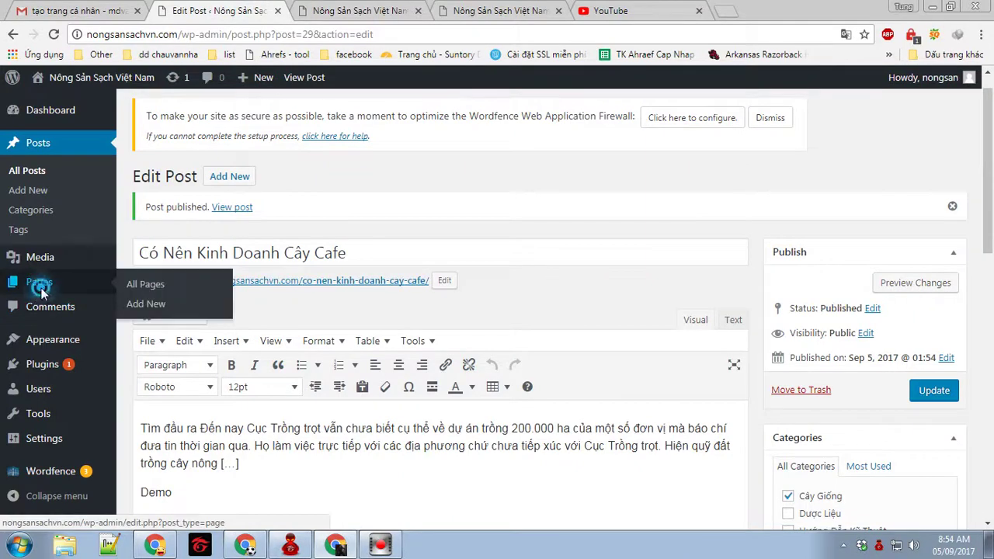
pyautogui.click(44, 282)
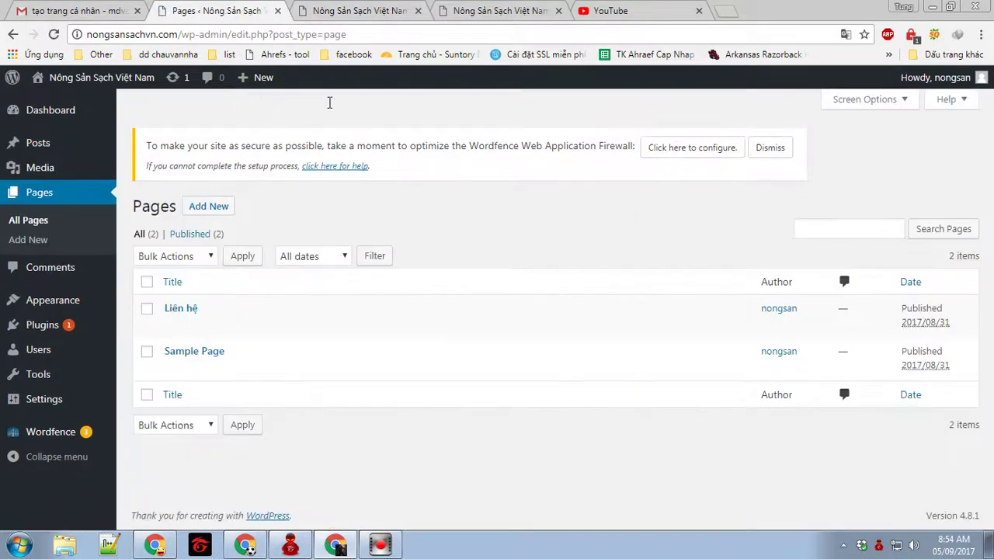
pyautogui.hotkey('ctrl', 'Tab')
pyautogui.scroll(-10, 310, 106)
pyautogui.click(200, 8)
pyautogui.click(378, 11)
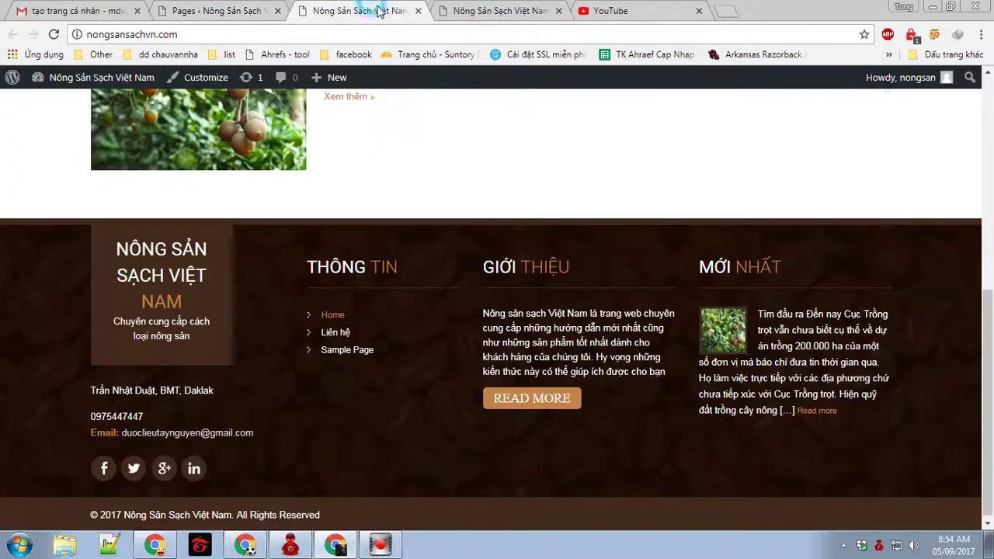
pyautogui.scroll(10, 392, 132)
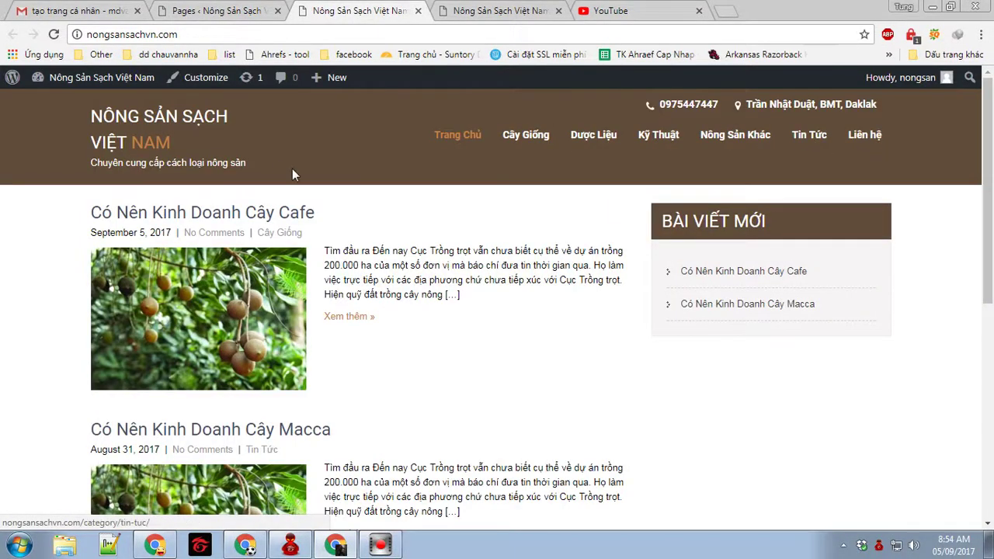
pyautogui.scroll(-10, 412, 156)
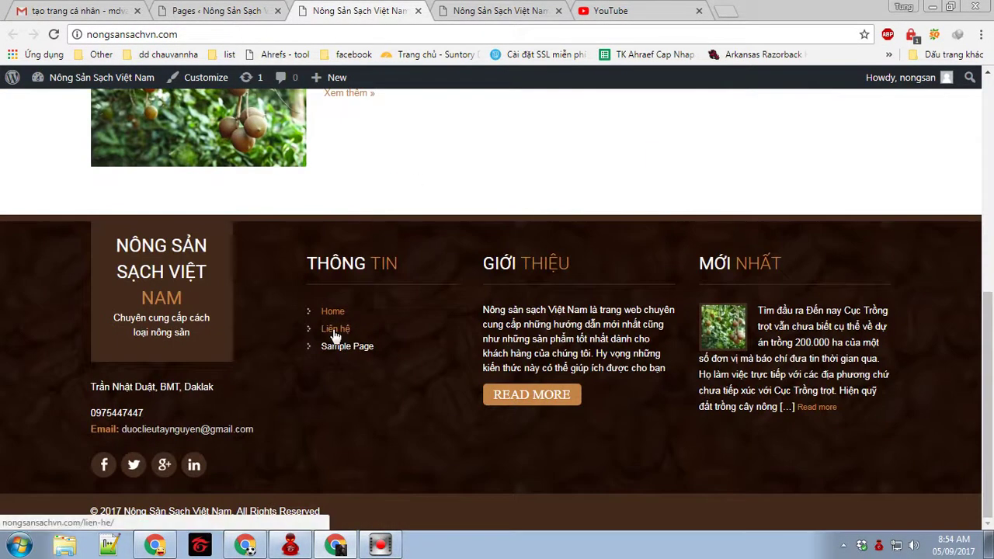
pyautogui.click(205, 7)
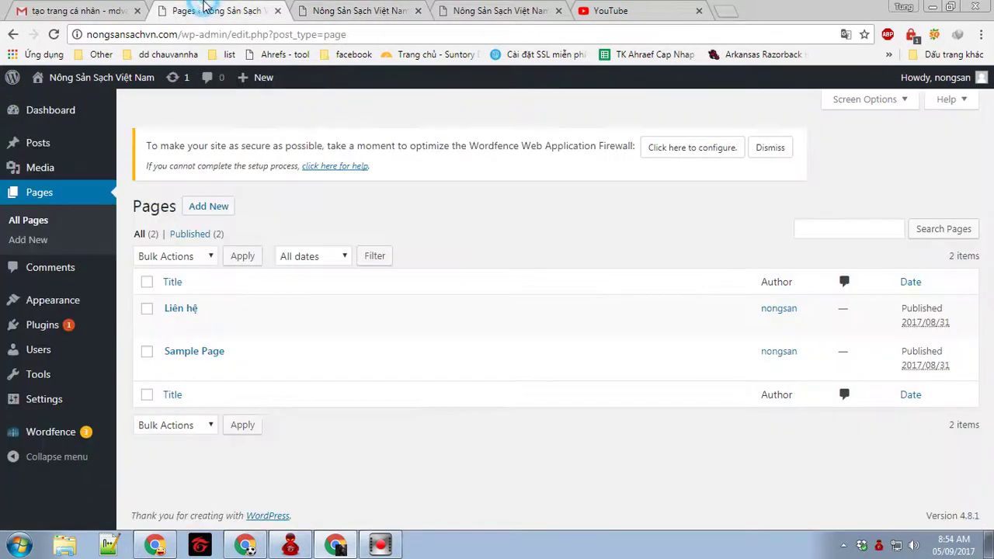
pyautogui.click(353, 6)
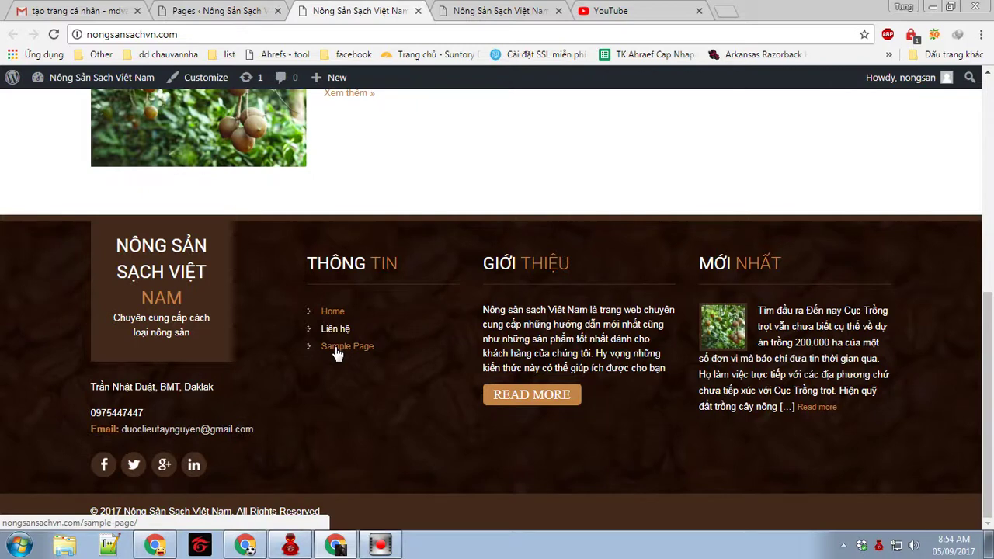
# - Move Sample Page to the trash and check the front page's footer before returning to the list of pages
pyautogui.click(226, 10)
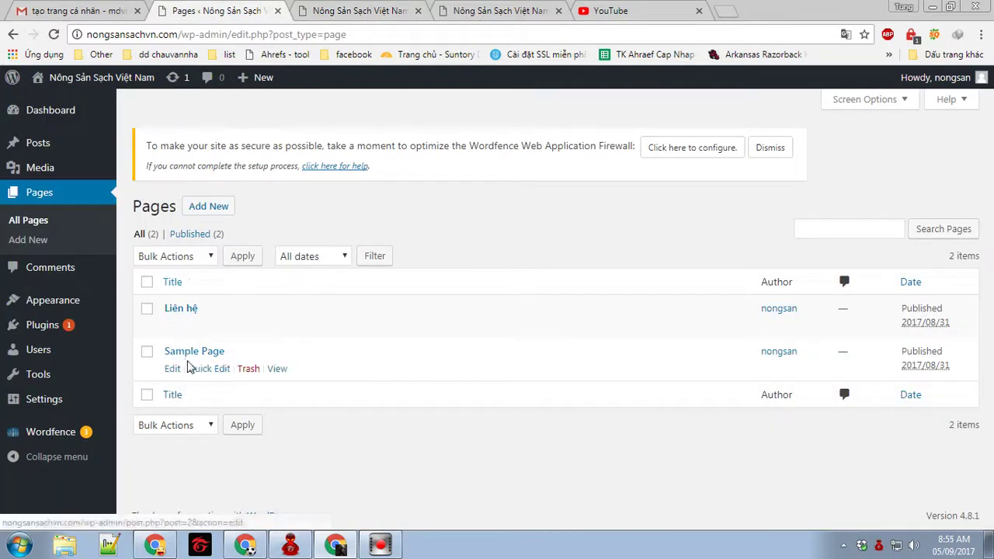
pyautogui.click(248, 368)
pyautogui.hotkey('ctrl', 'Tab')
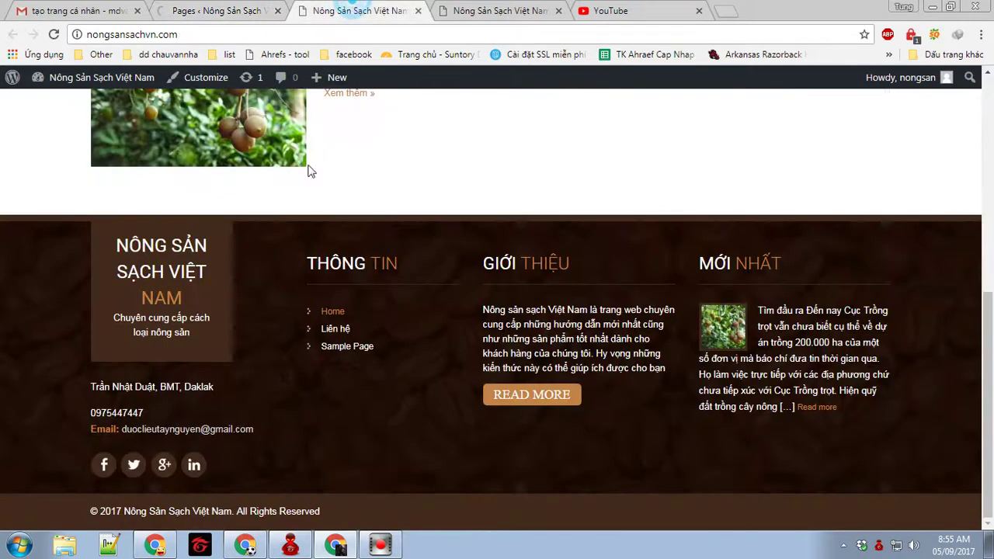
pyautogui.hotkey('ctrl', 'shift', 'Tab')
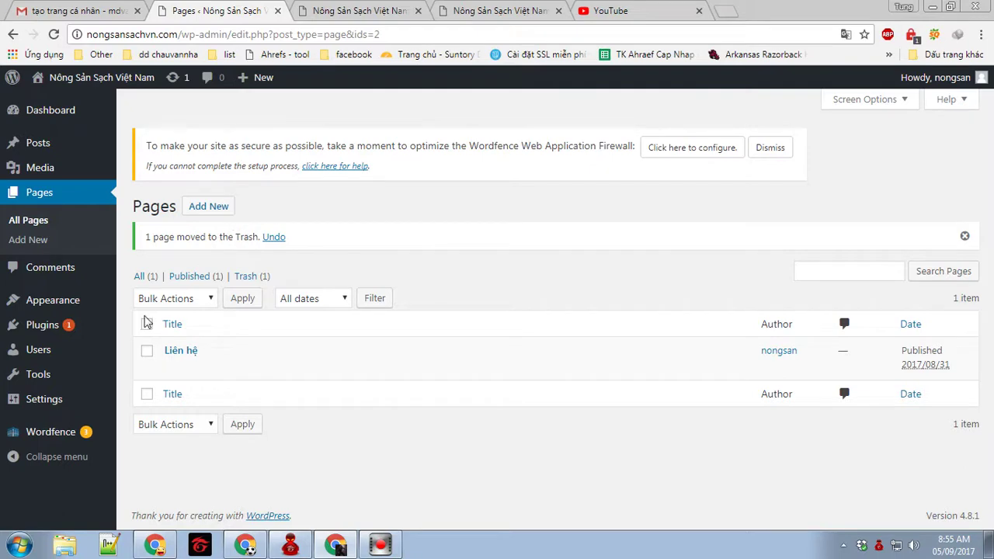
pyautogui.moveTo(197, 364)
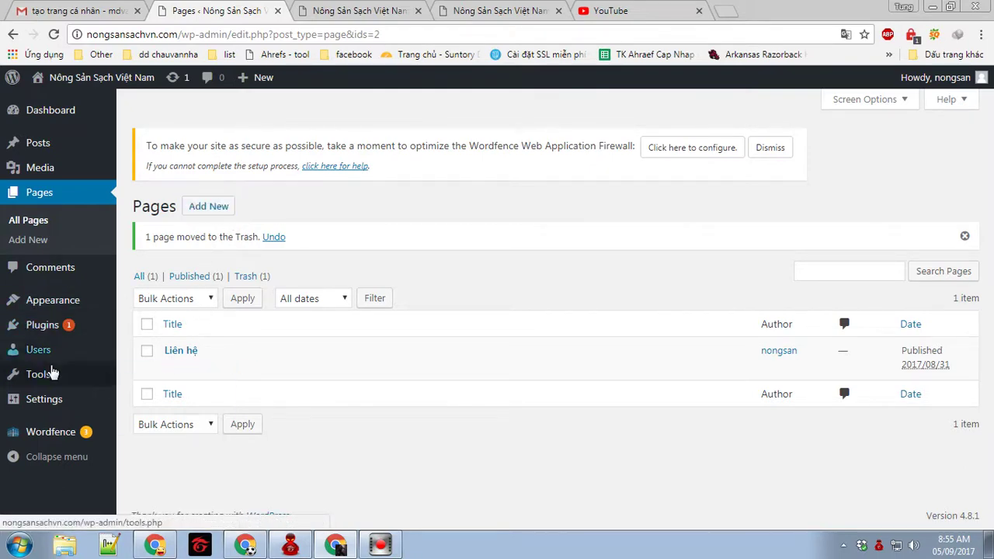
pyautogui.click(362, 10)
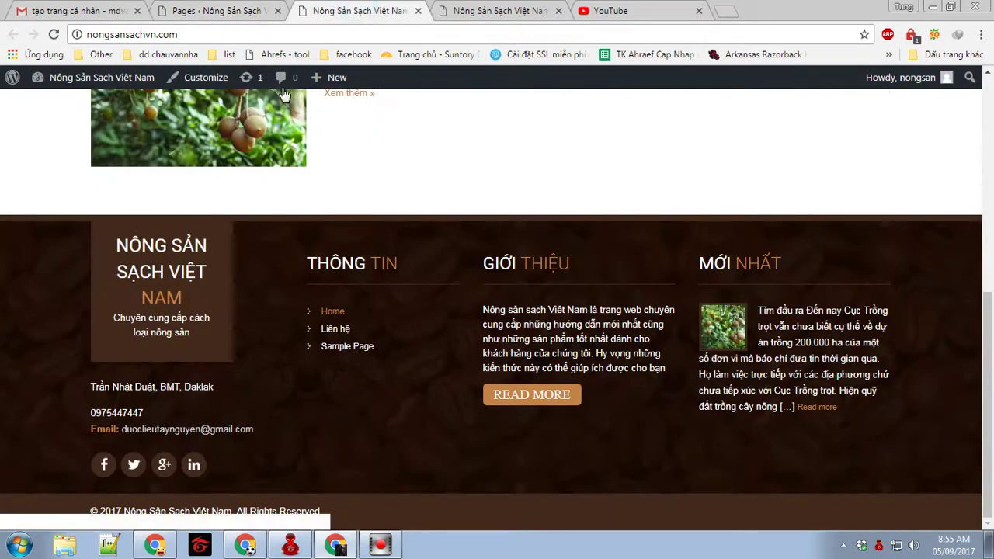
pyautogui.click(233, 11)
# - Open the form for adding a new page in a separate tab and view its editor and page settings
pyautogui.middleClick(57, 253)
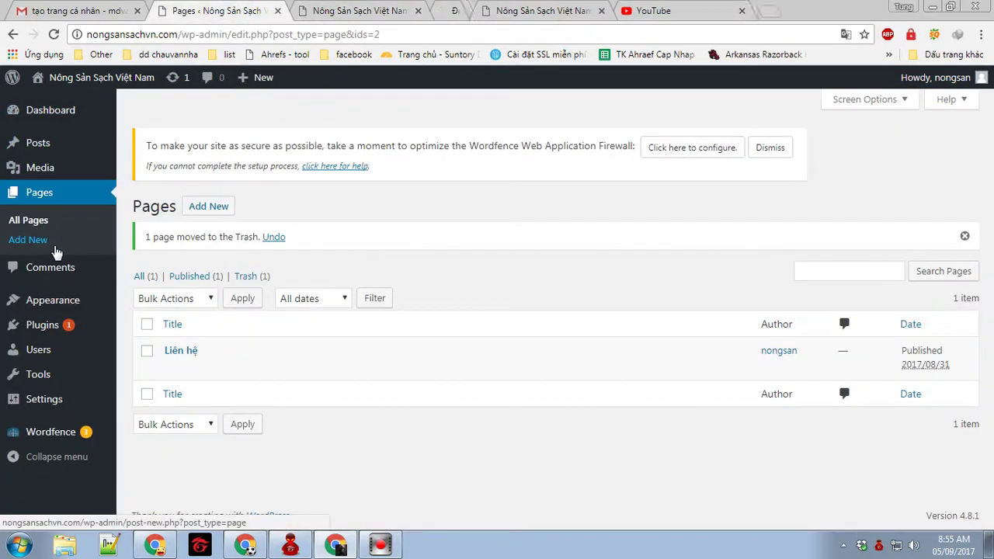
pyautogui.click(481, 11)
pyautogui.click(417, 10)
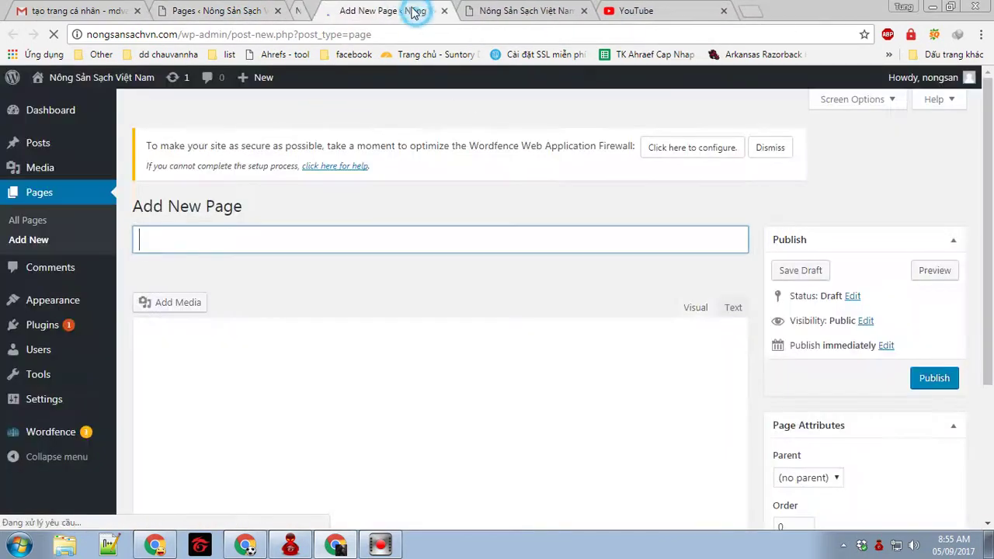
pyautogui.scroll(-3, 544, 306)
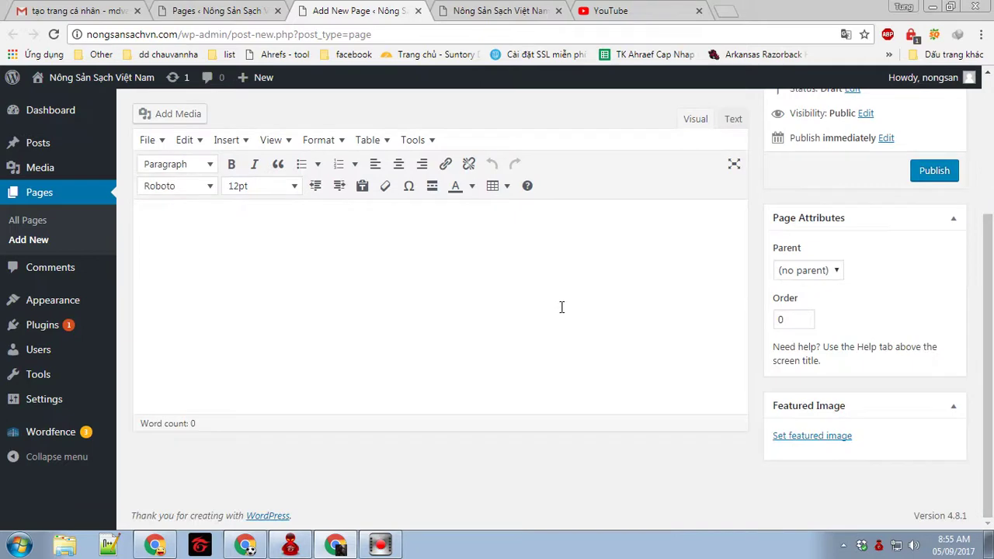
# - Return to the admin's list of pages, open the Users list and bring up the form for adding a new user
pyautogui.scroll(3, 561, 307)
pyautogui.scroll(-3, 664, 247)
pyautogui.click(230, 8)
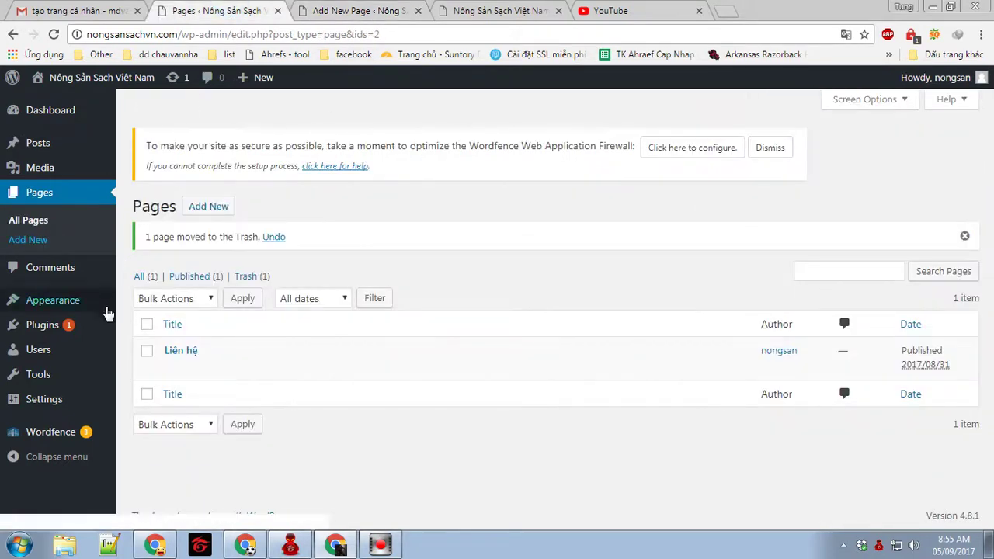
pyautogui.moveTo(64, 382)
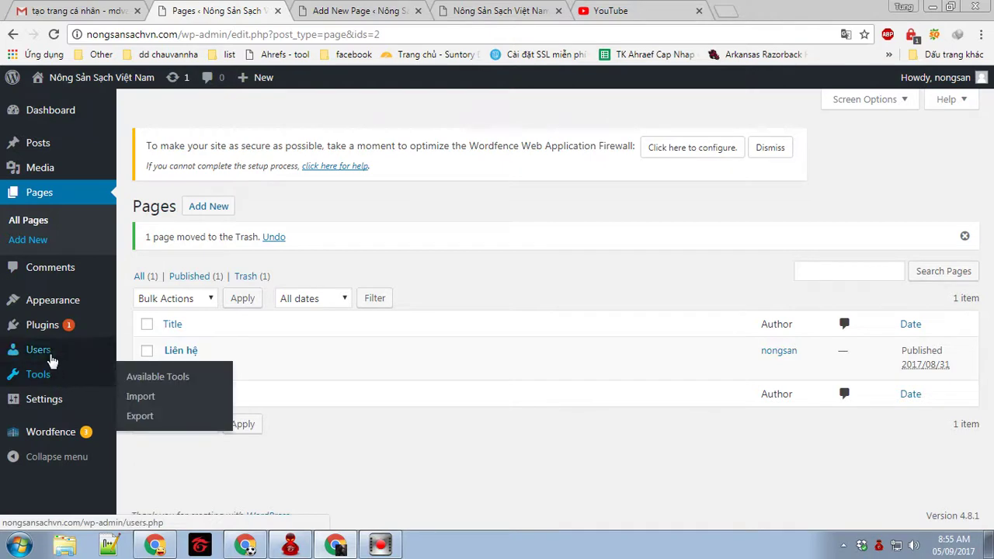
pyautogui.click(39, 353)
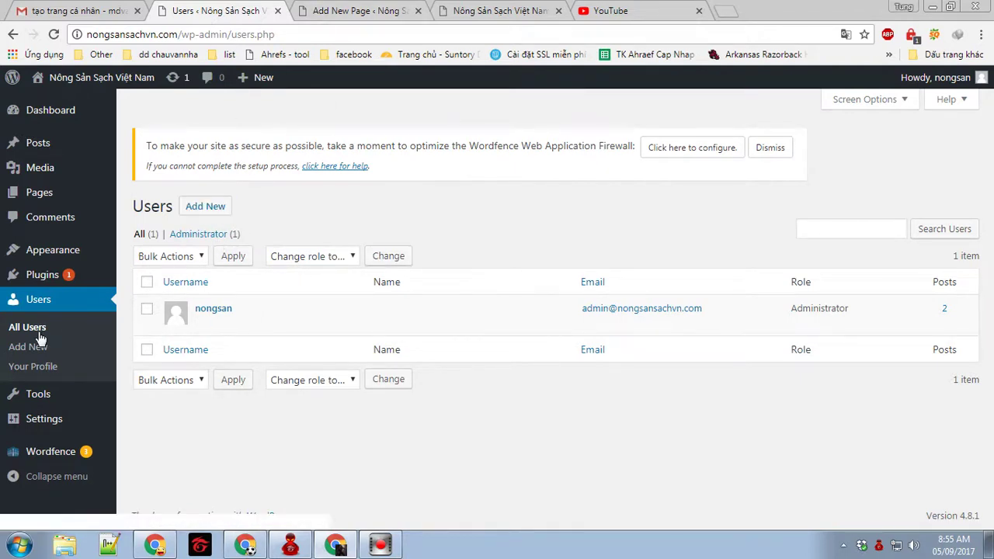
pyautogui.click(208, 208)
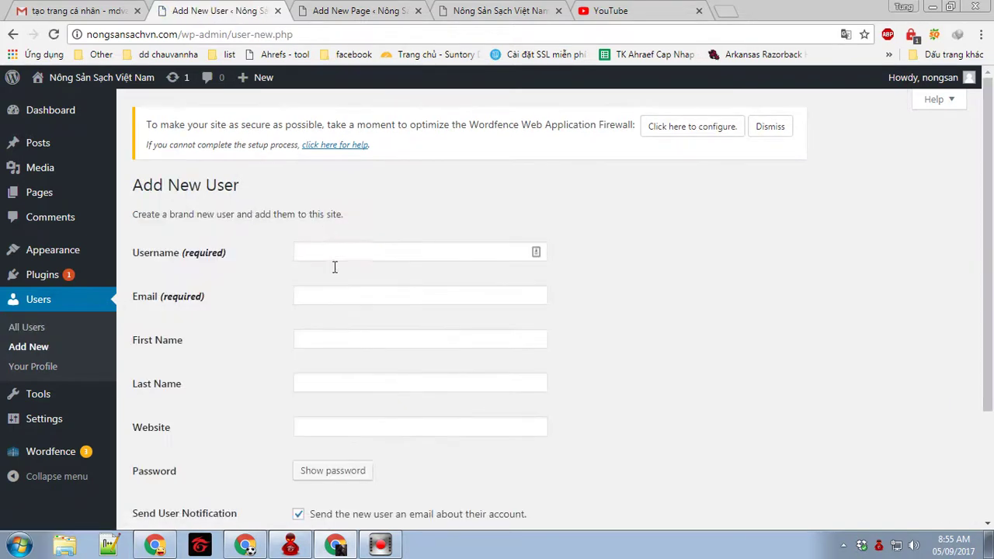
# - Examine the new user form's fields and the available role options without changing the role
pyautogui.click(337, 250)
pyautogui.click(328, 289)
pyautogui.scroll(-2, 287, 310)
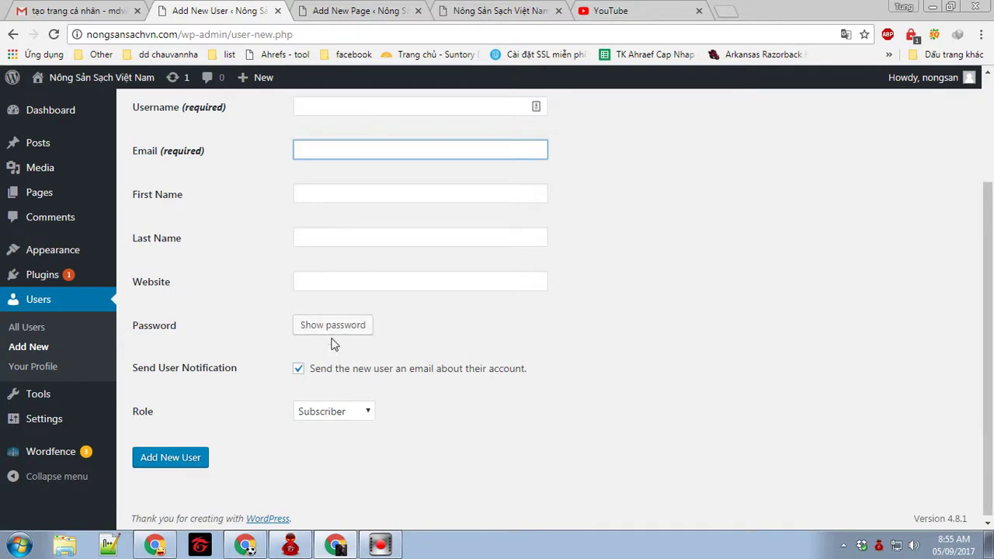
pyautogui.click(327, 411)
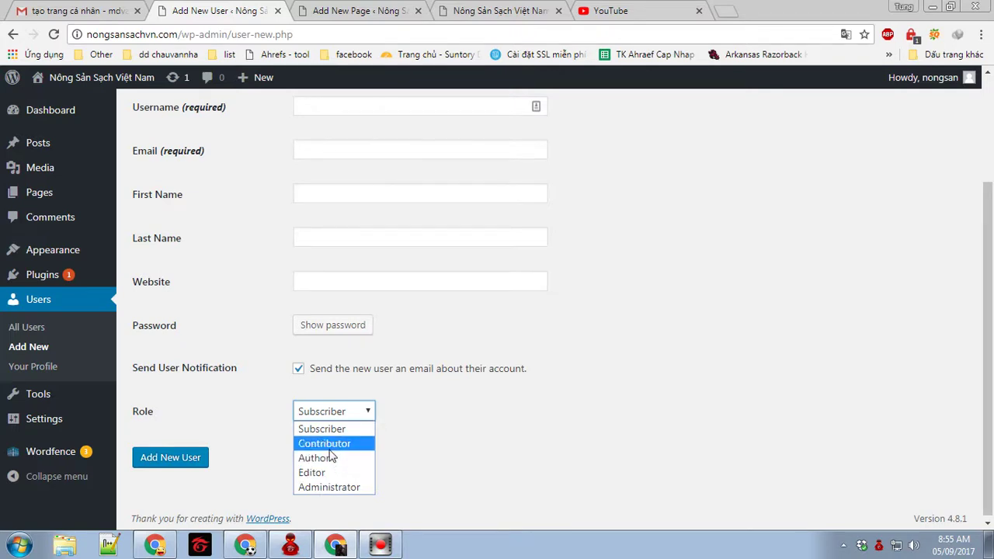
pyautogui.click(223, 365)
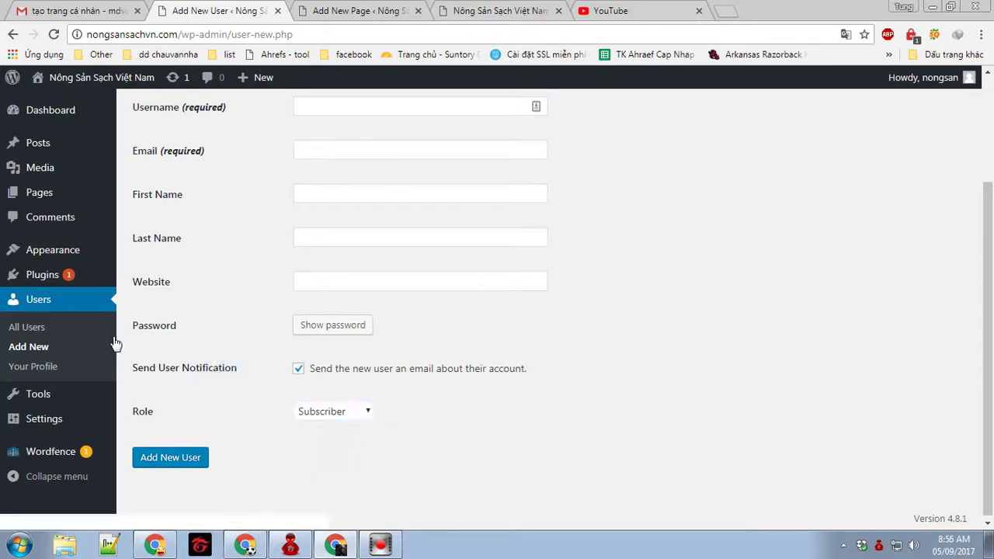
# - Open the list of installed plugins and look through it
pyautogui.moveTo(34, 416)
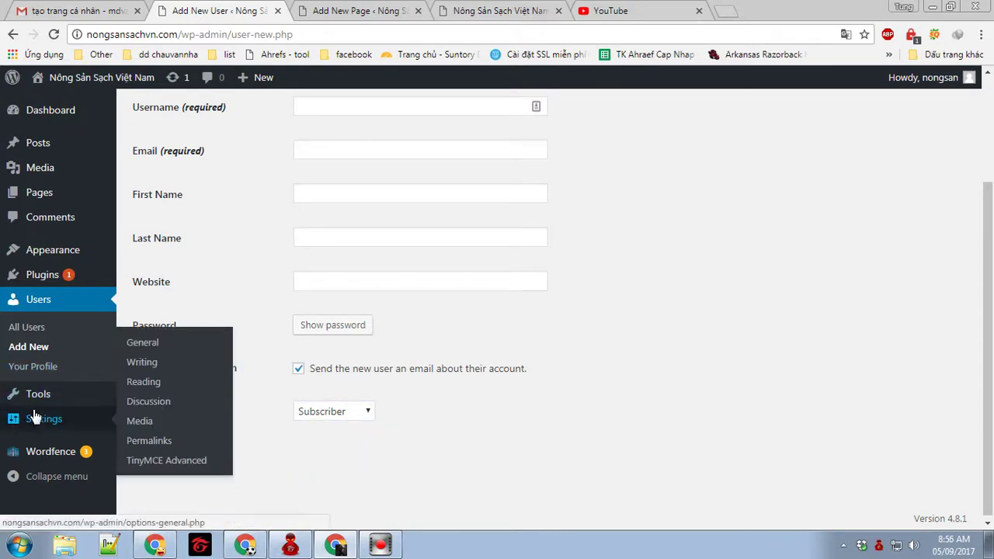
pyautogui.click(43, 273)
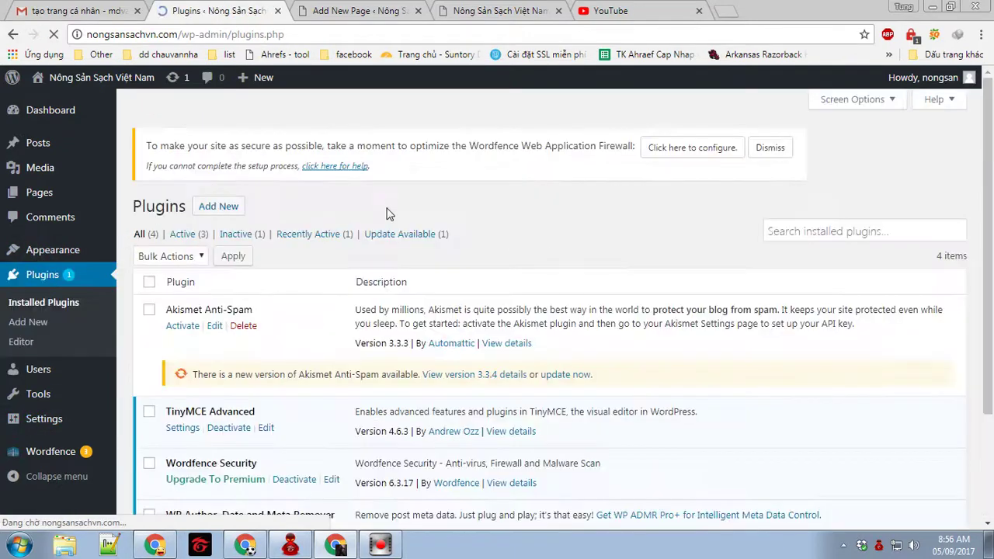
pyautogui.scroll(-1, 388, 215)
pyautogui.scroll(2, 375, 233)
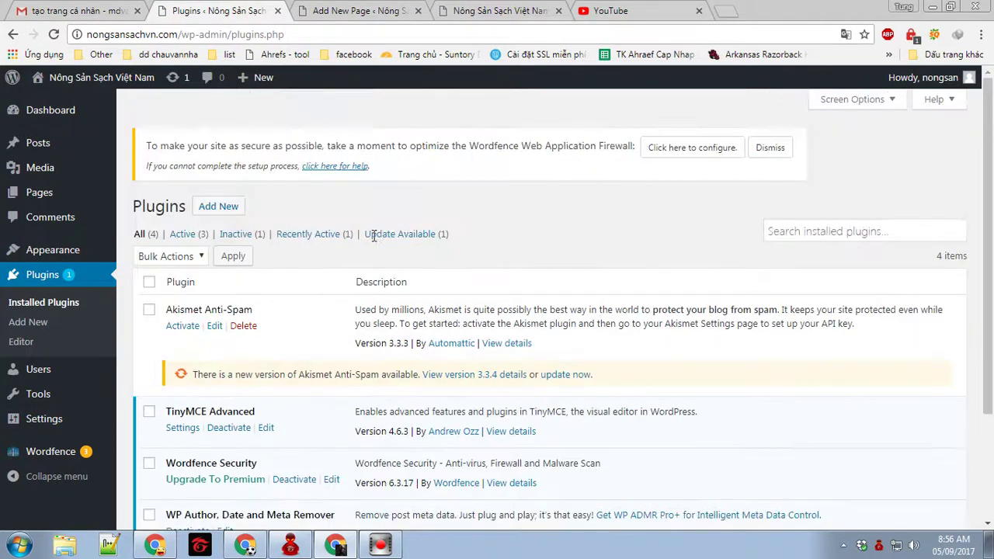
# - View the site's front page briefly and open the admin's list of installed themes
pyautogui.click(303, 9)
pyautogui.click(523, 11)
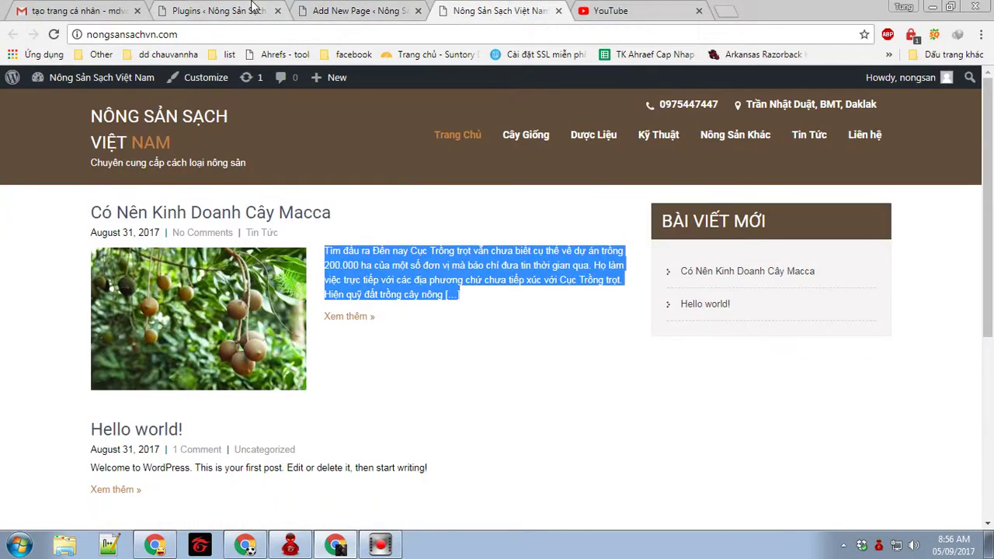
pyautogui.click(252, 6)
pyautogui.click(74, 297)
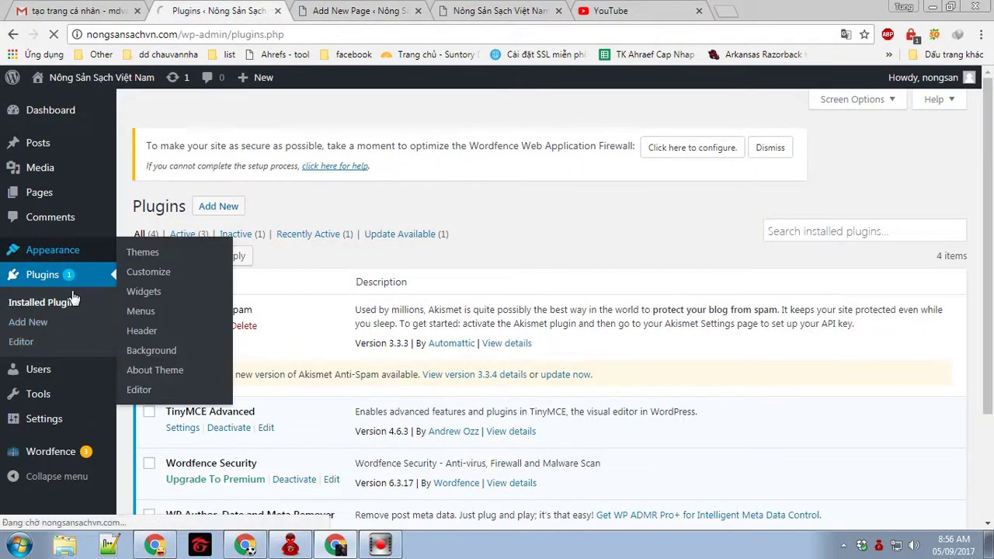
pyautogui.click(85, 250)
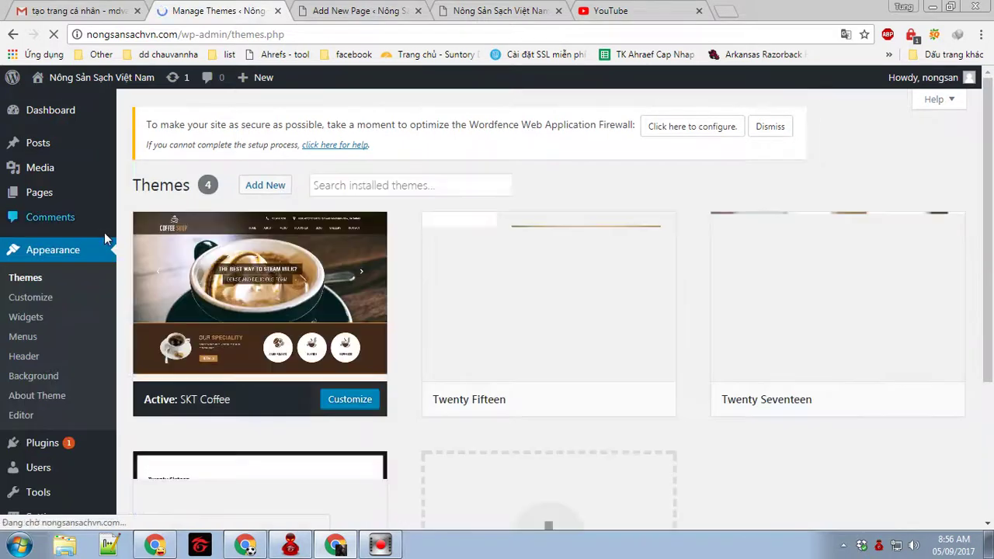
# - Open the list of all posts and examine the front page's footer and the contact details in its header
pyautogui.moveTo(111, 199)
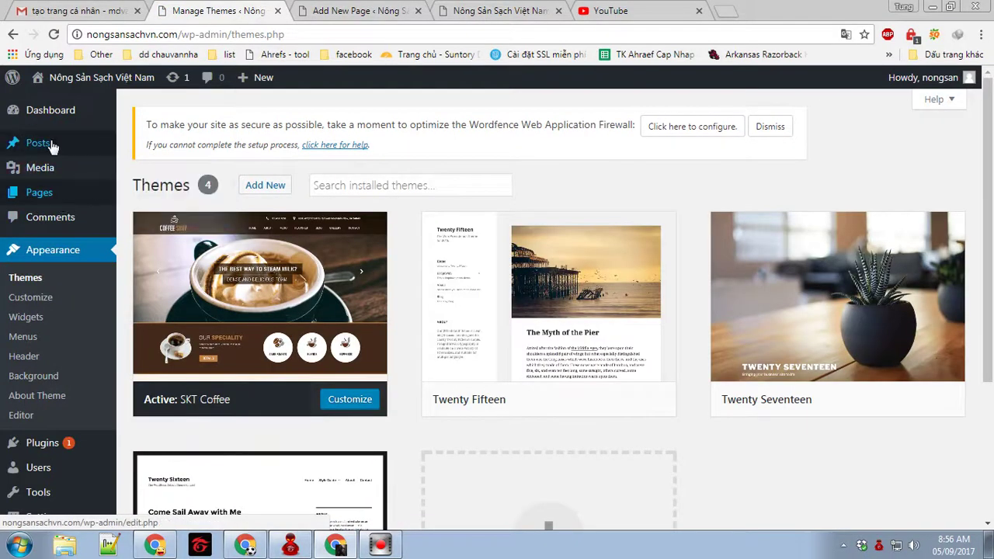
pyautogui.click(171, 147)
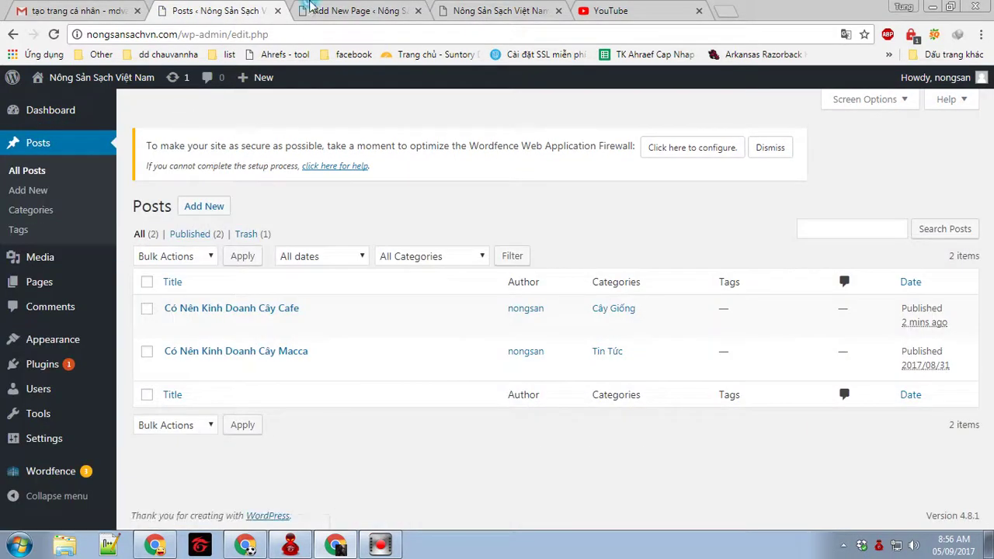
pyautogui.hotkey('ctrl', 'Tab')
pyautogui.hotkey('ctrl', 'Tab')
pyautogui.scroll(-5, 497, 235)
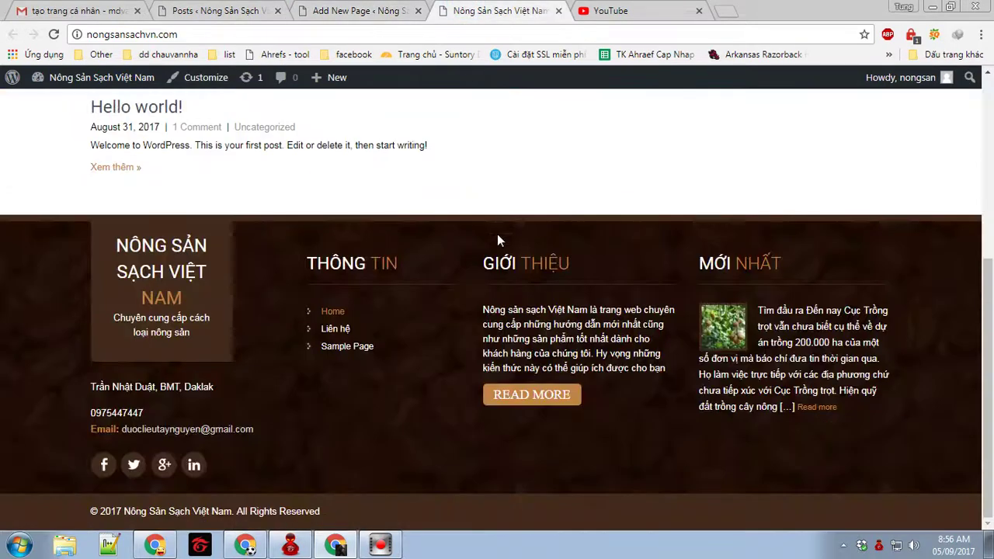
pyautogui.scroll(5, 946, 335)
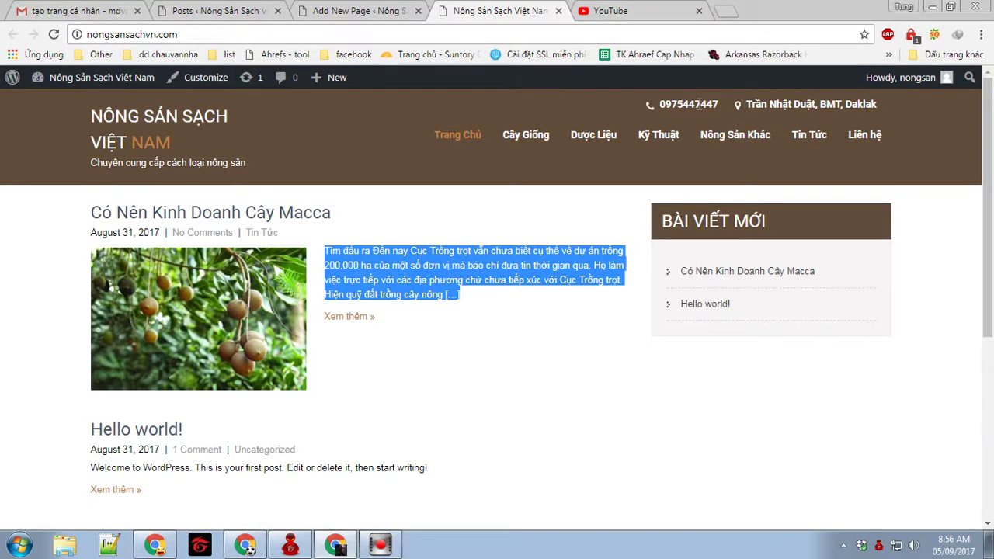
pyautogui.moveTo(672, 104); pyautogui.dragTo(895, 107)
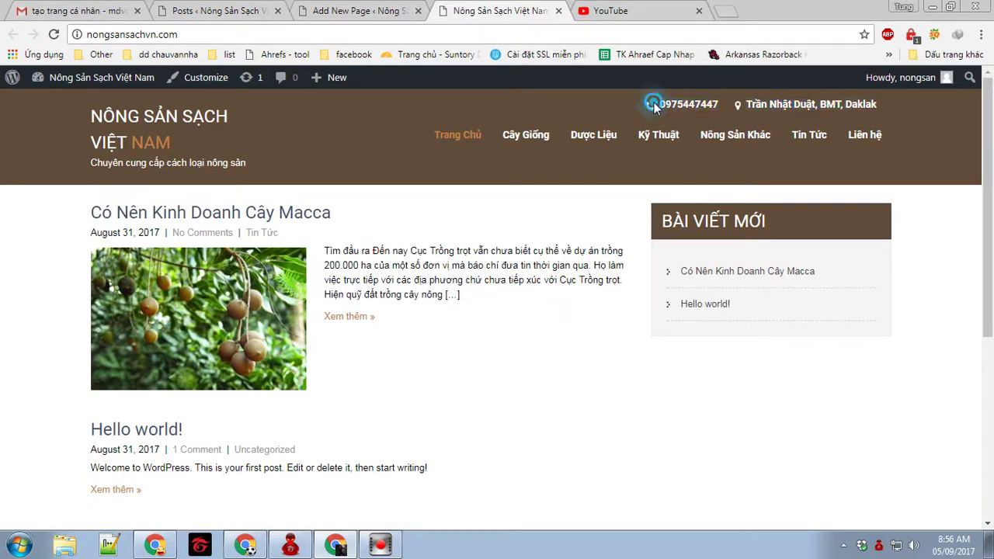
pyautogui.scroll(-5, 839, 144)
pyautogui.scroll(5, 181, 439)
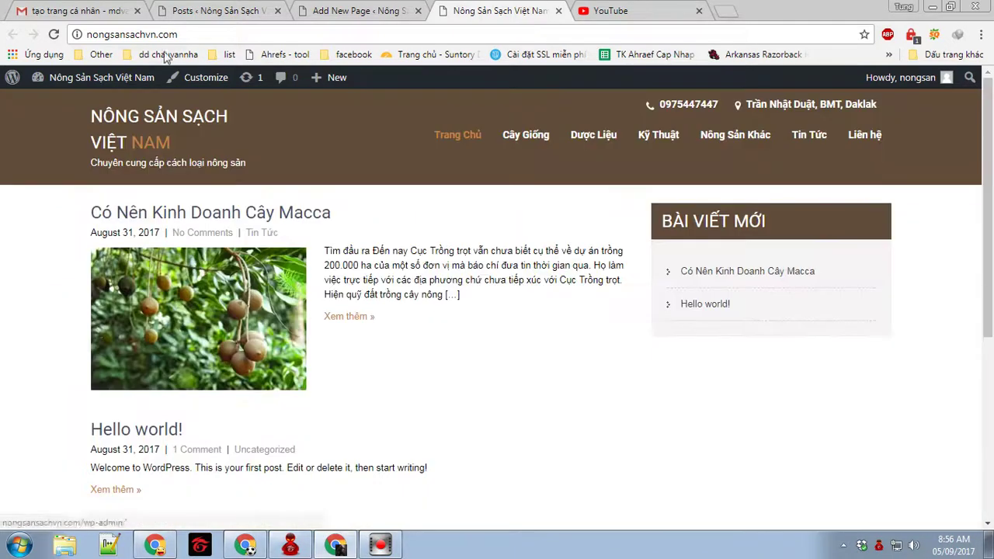
# - Open the theme customizer for the front page and go to its Header Info settings
pyautogui.click(184, 76)
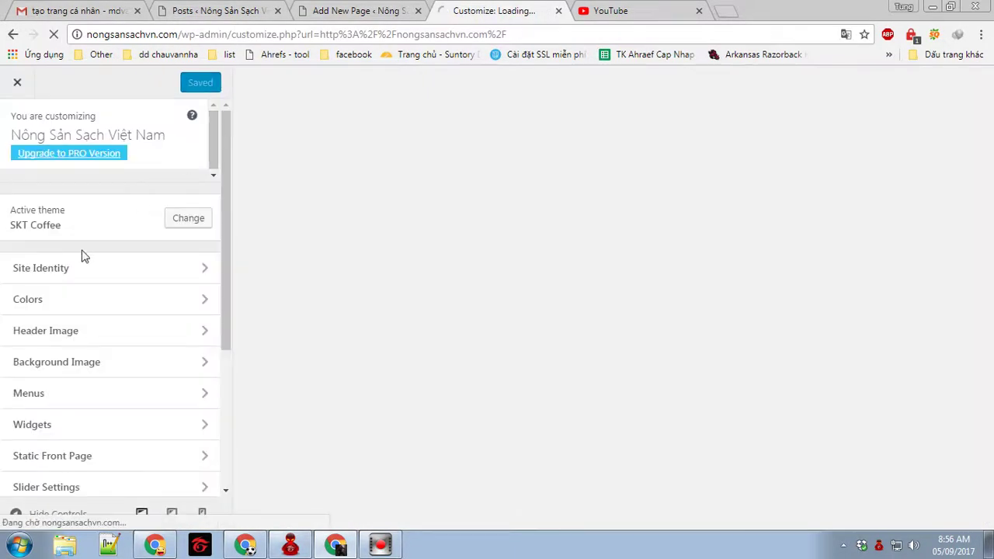
pyautogui.scroll(-2, 83, 260)
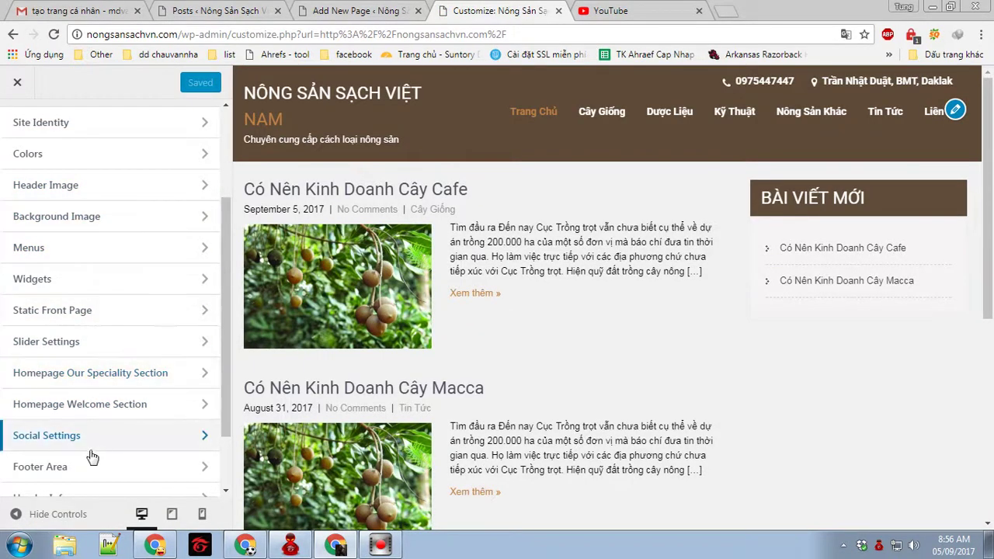
pyautogui.scroll(-1, 88, 453)
pyautogui.click(75, 423)
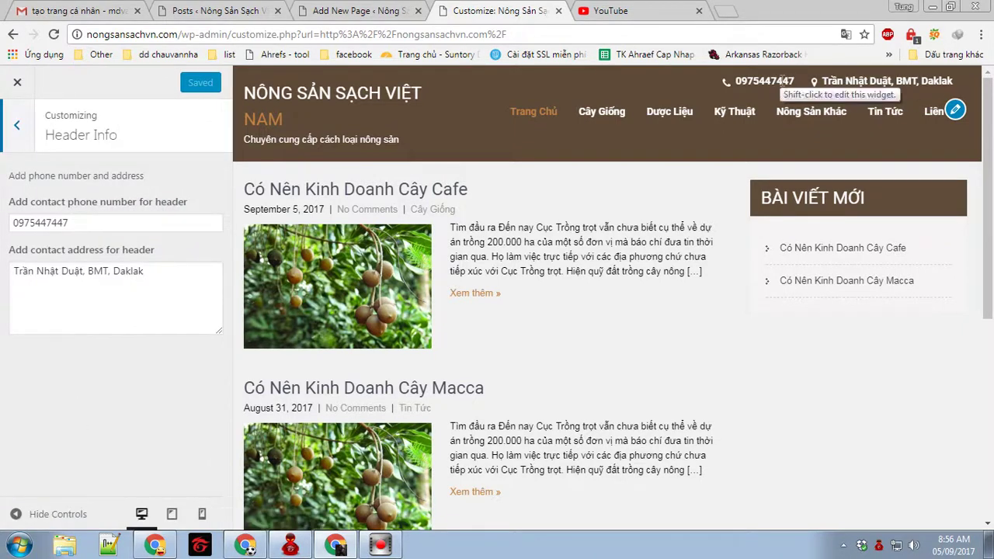
# - Compare the Header Info phone number and address fields with the header in the preview, and return to the section list
pyautogui.doubleClick(765, 81)
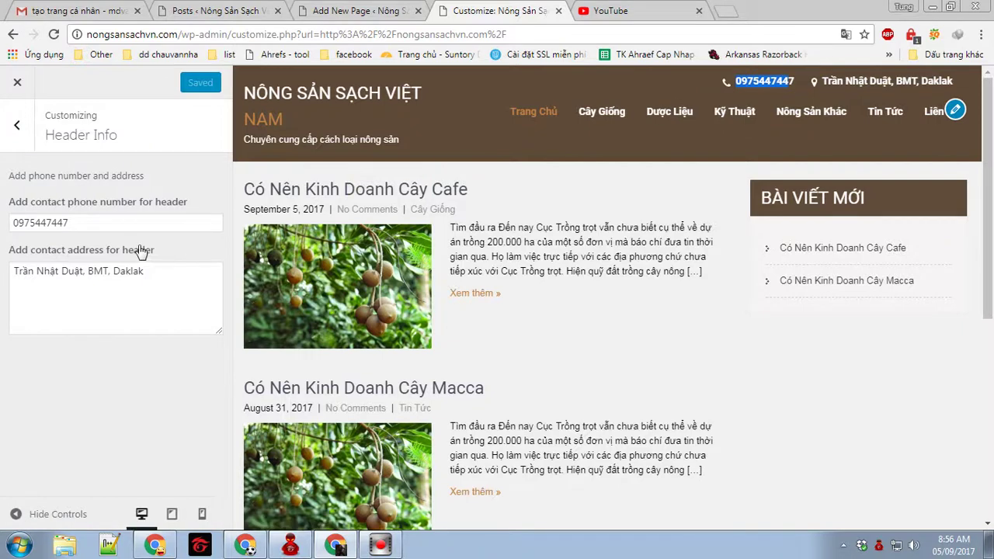
pyautogui.doubleClick(104, 222)
pyautogui.tripleClick(177, 285)
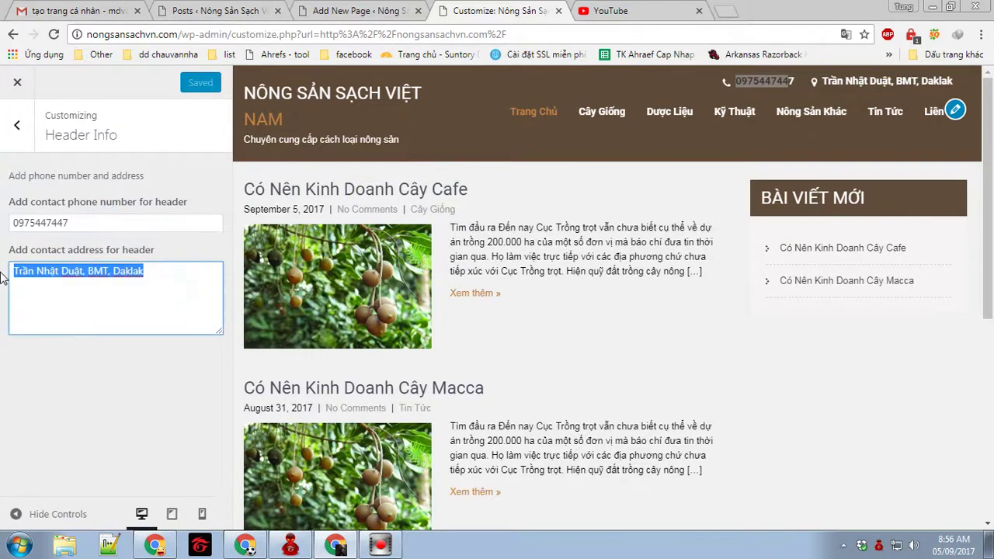
pyautogui.tripleClick(842, 81)
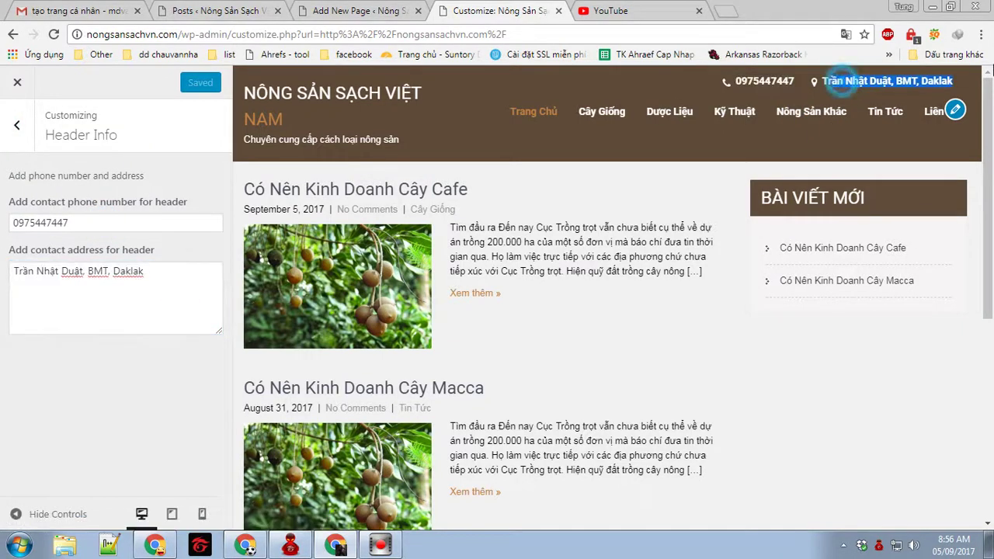
pyautogui.click(17, 124)
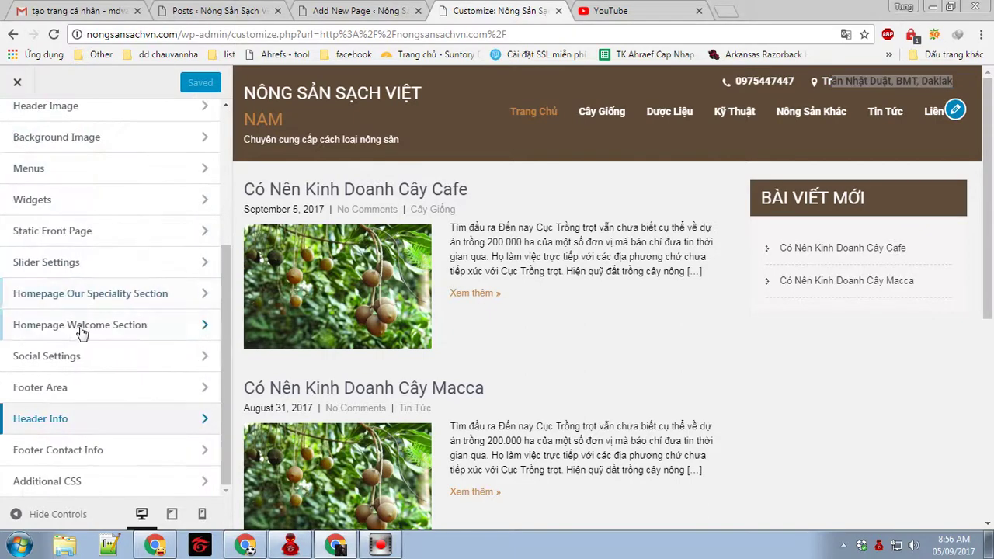
# - Examine the Footer Area titles, description and read more link against the footer in the preview, and return to the section list
pyautogui.click(70, 388)
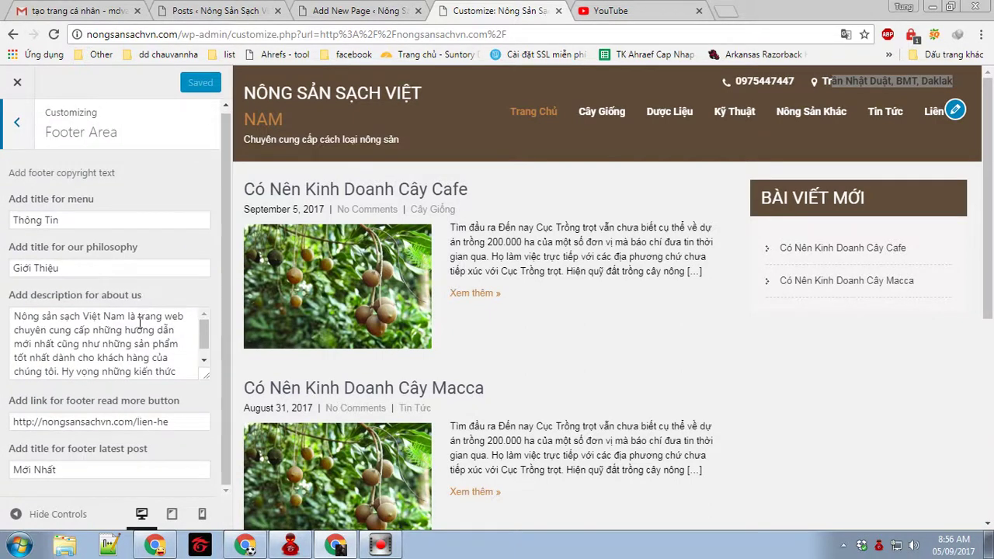
pyautogui.click(16, 125)
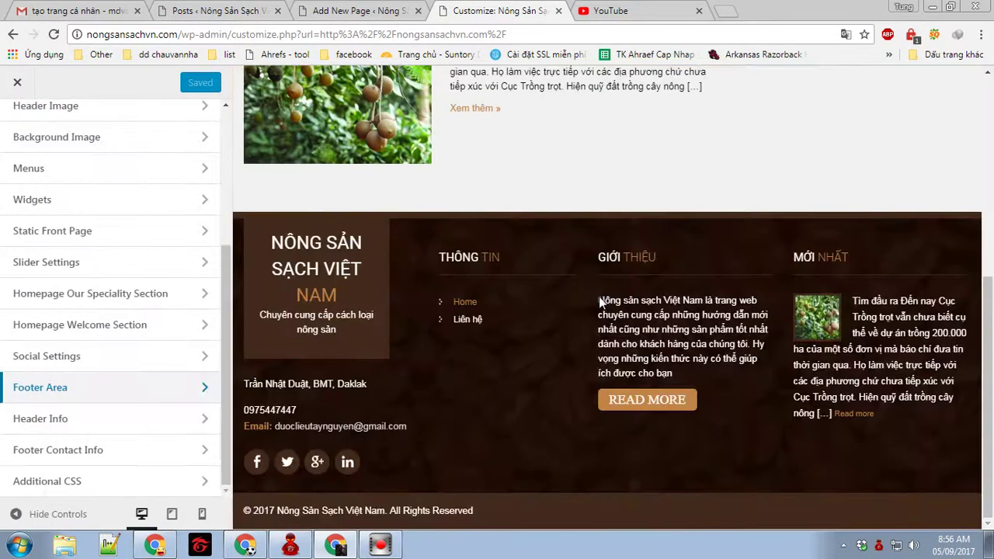
pyautogui.click(83, 384)
pyautogui.scroll(-2, 112, 359)
pyautogui.scroll(2, 113, 358)
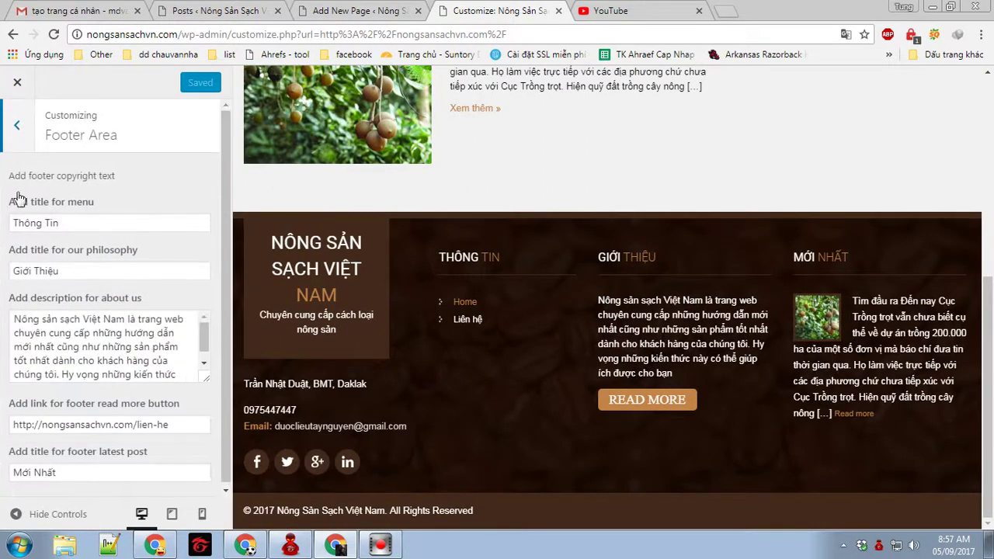
pyautogui.click(16, 125)
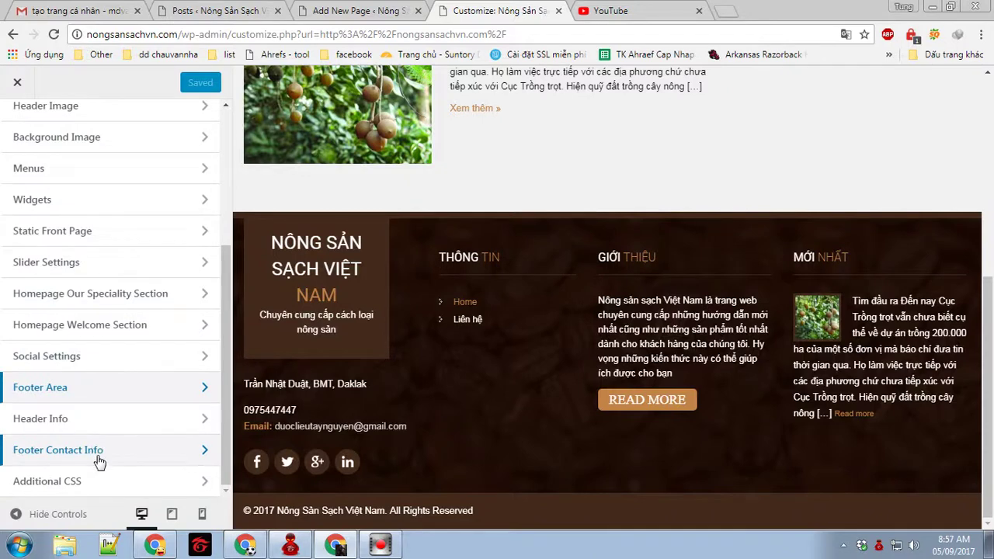
# - Examine the Footer Contact Info address, phone number and email fields against the footer preview, and return to the section list
pyautogui.click(99, 458)
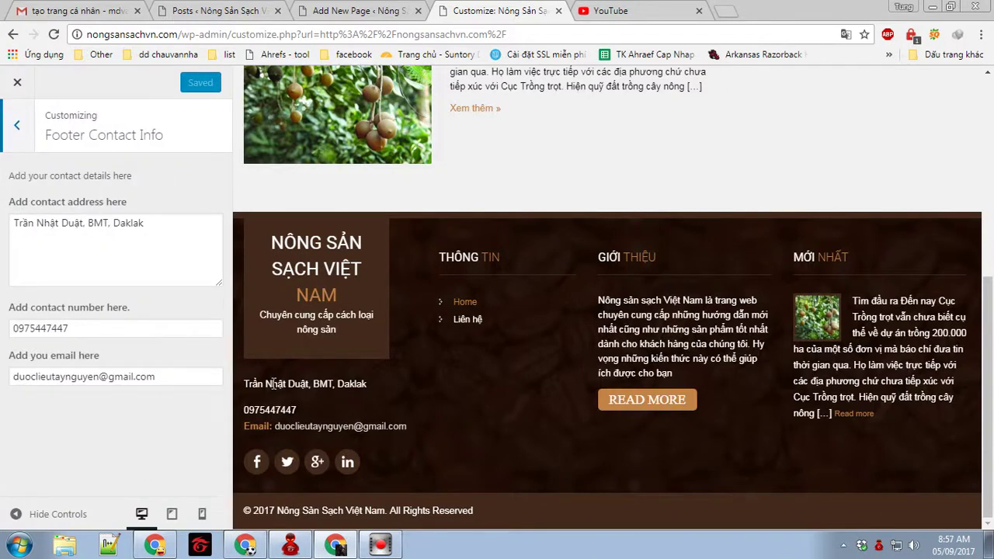
pyautogui.moveTo(272, 384); pyautogui.dragTo(367, 384)
pyautogui.tripleClick(152, 248)
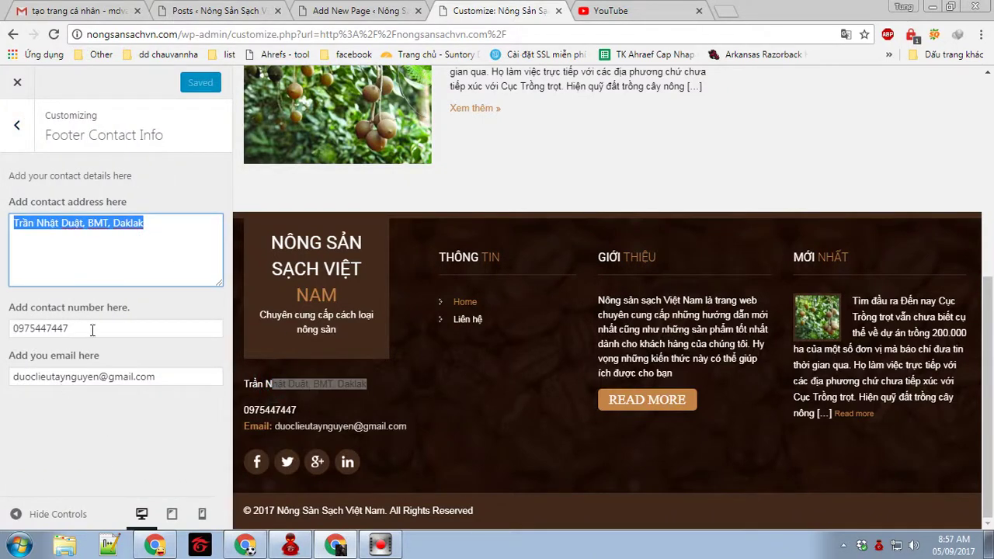
pyautogui.moveTo(92, 330); pyautogui.dragTo(3, 332)
pyautogui.moveTo(188, 379); pyautogui.dragTo(6, 388)
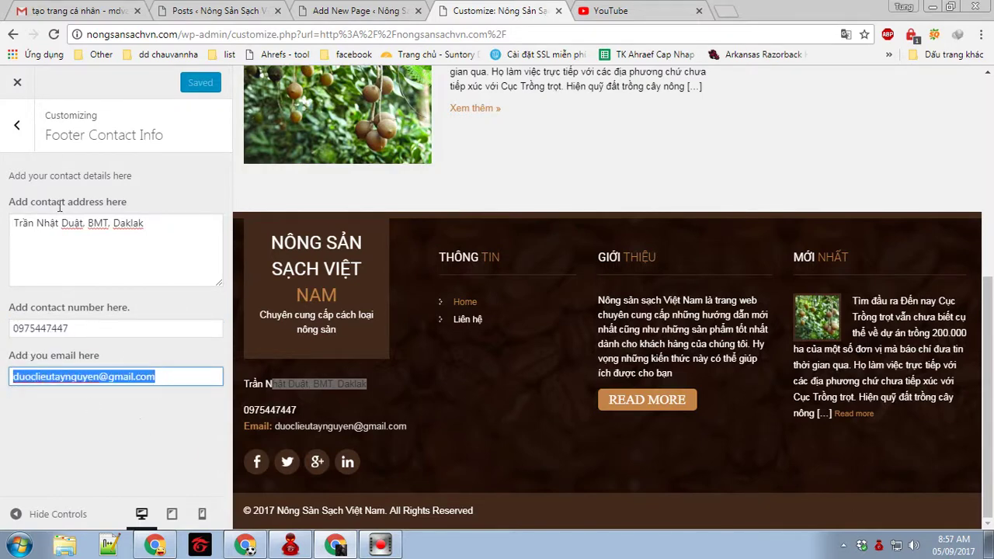
pyautogui.click(17, 124)
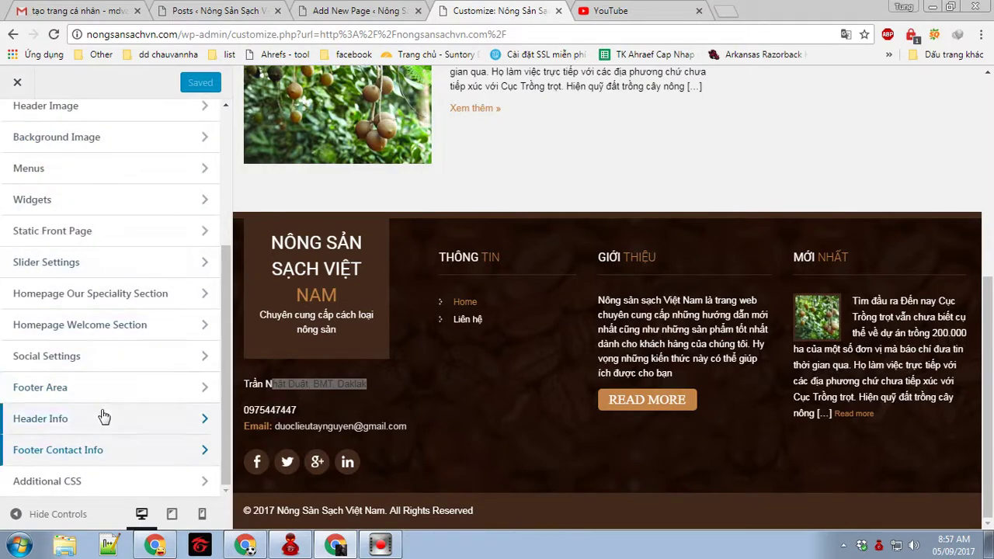
# - Examine the Facebook, Twitter, Google Plus and LinkedIn link fields in the Social Settings section
pyautogui.click(100, 357)
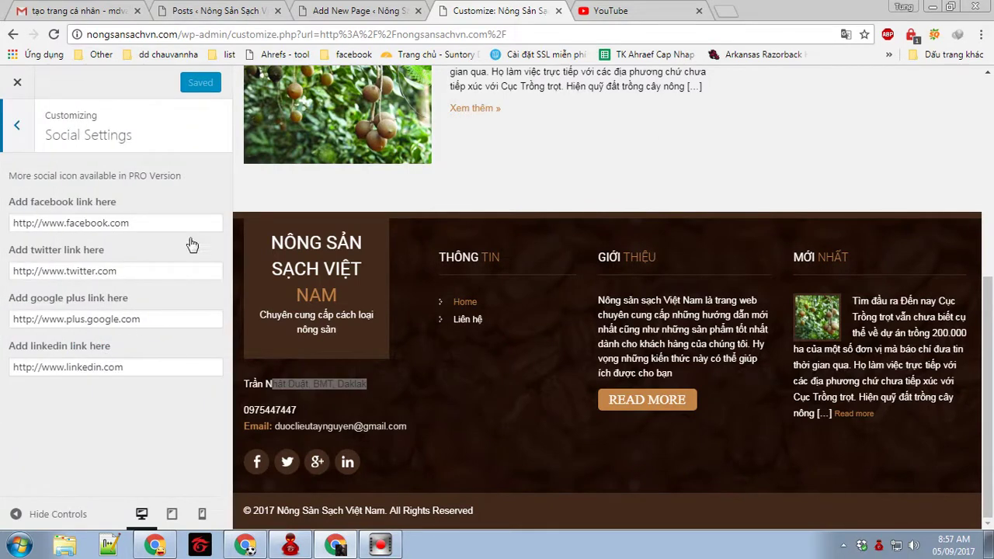
pyautogui.click(187, 224)
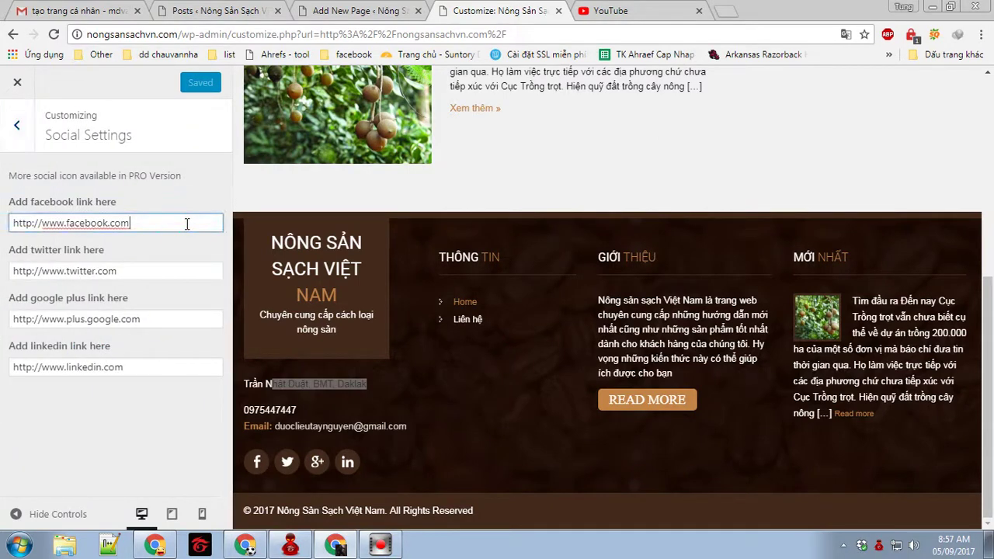
pyautogui.tripleClick(188, 223)
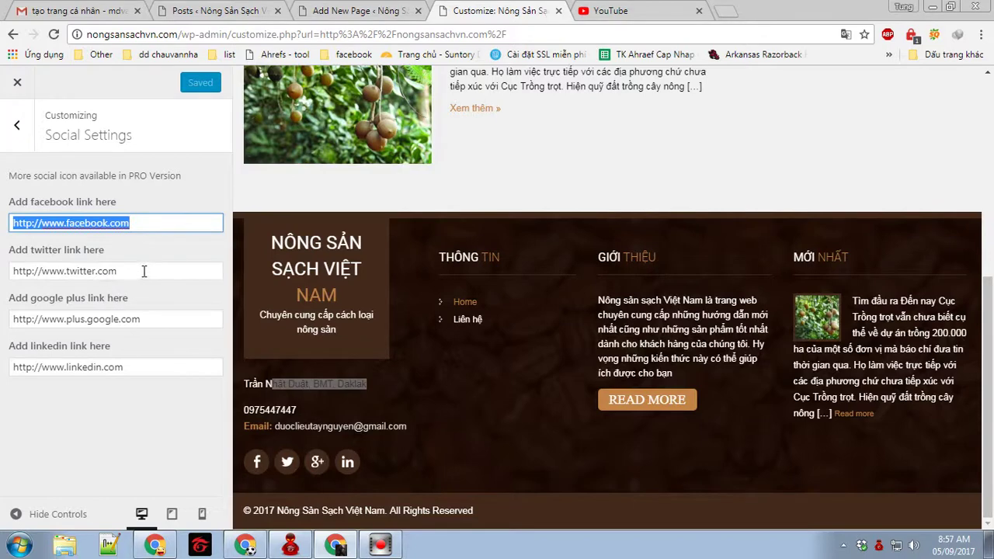
pyautogui.moveTo(144, 271); pyautogui.dragTo(4, 272)
pyautogui.moveTo(161, 323); pyautogui.dragTo(2, 327)
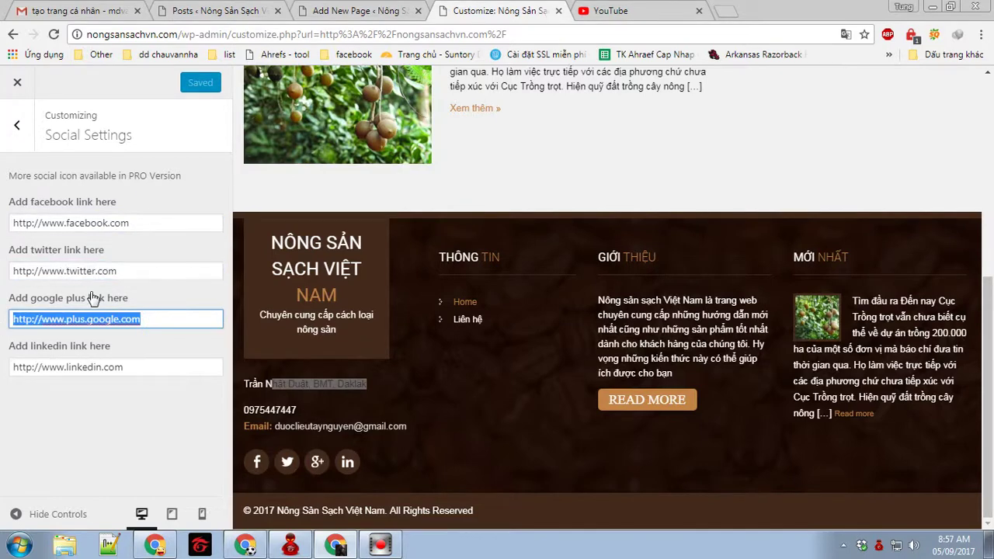
pyautogui.moveTo(132, 370); pyautogui.dragTo(4, 377)
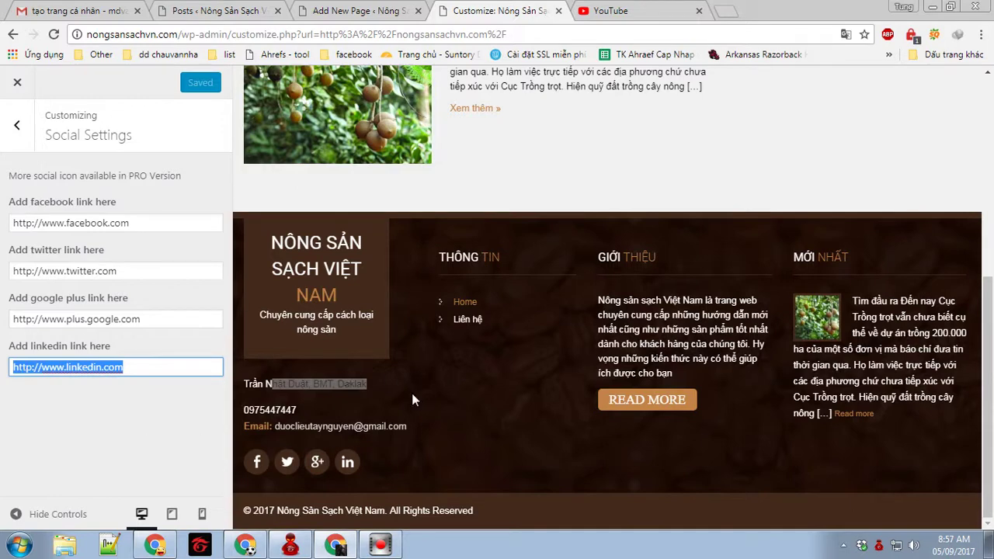
# - Leave the Social Settings, close the customizer and view the live front page down to its footer
pyautogui.click(16, 125)
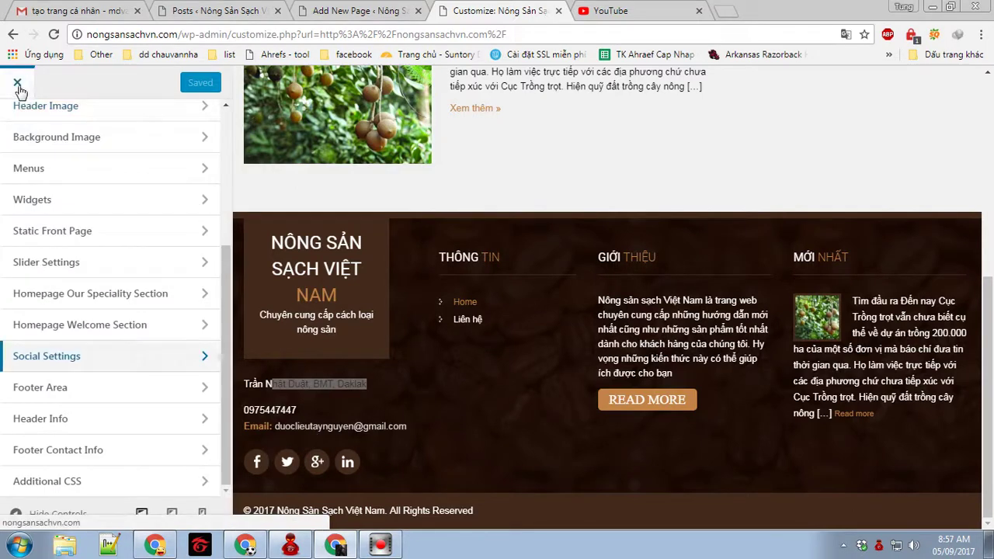
pyautogui.click(18, 83)
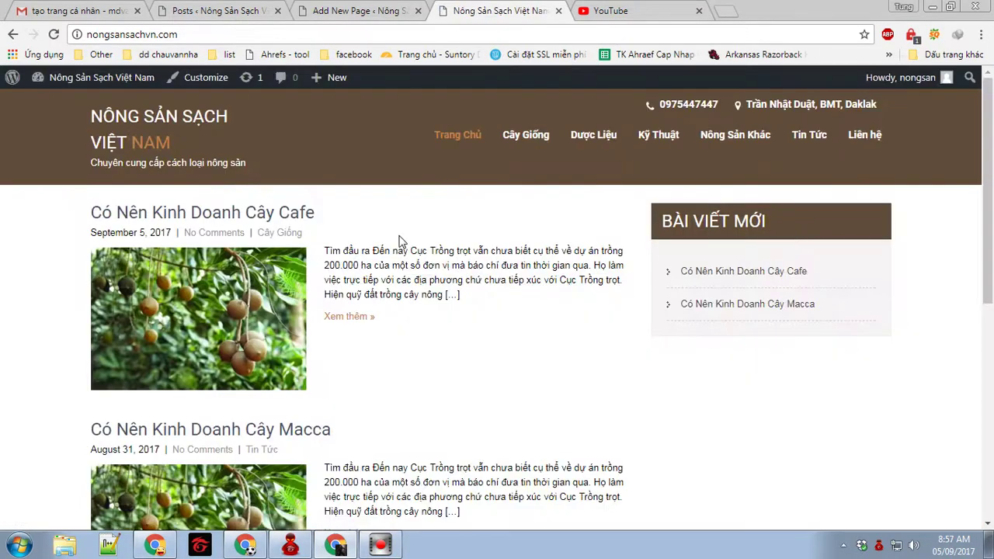
pyautogui.scroll(-6, 400, 242)
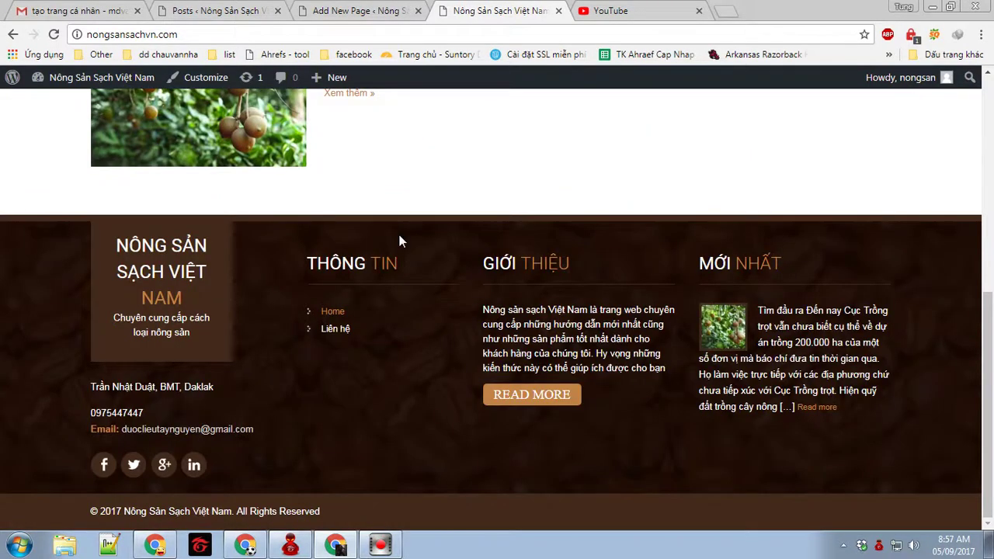